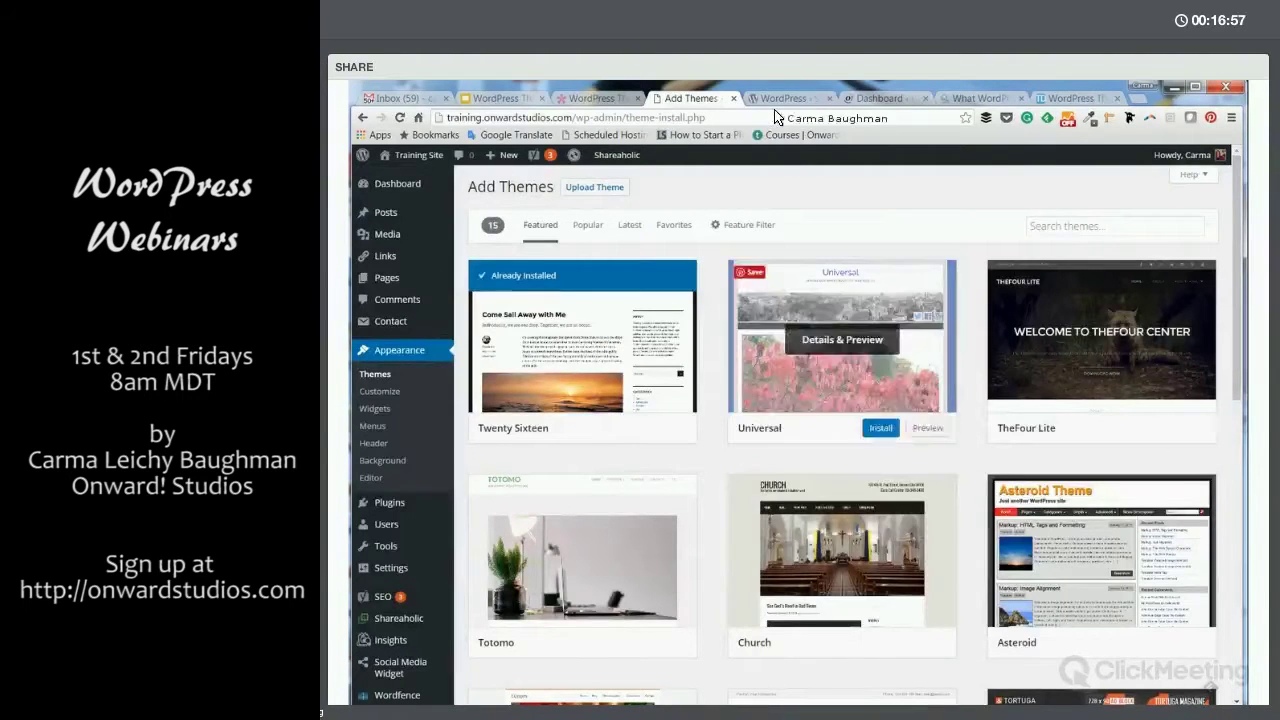
Go to the WordPress.org theme directory in the other open page and browse its featured themes.
{"action": "key", "text": "ctrl+Tab"}
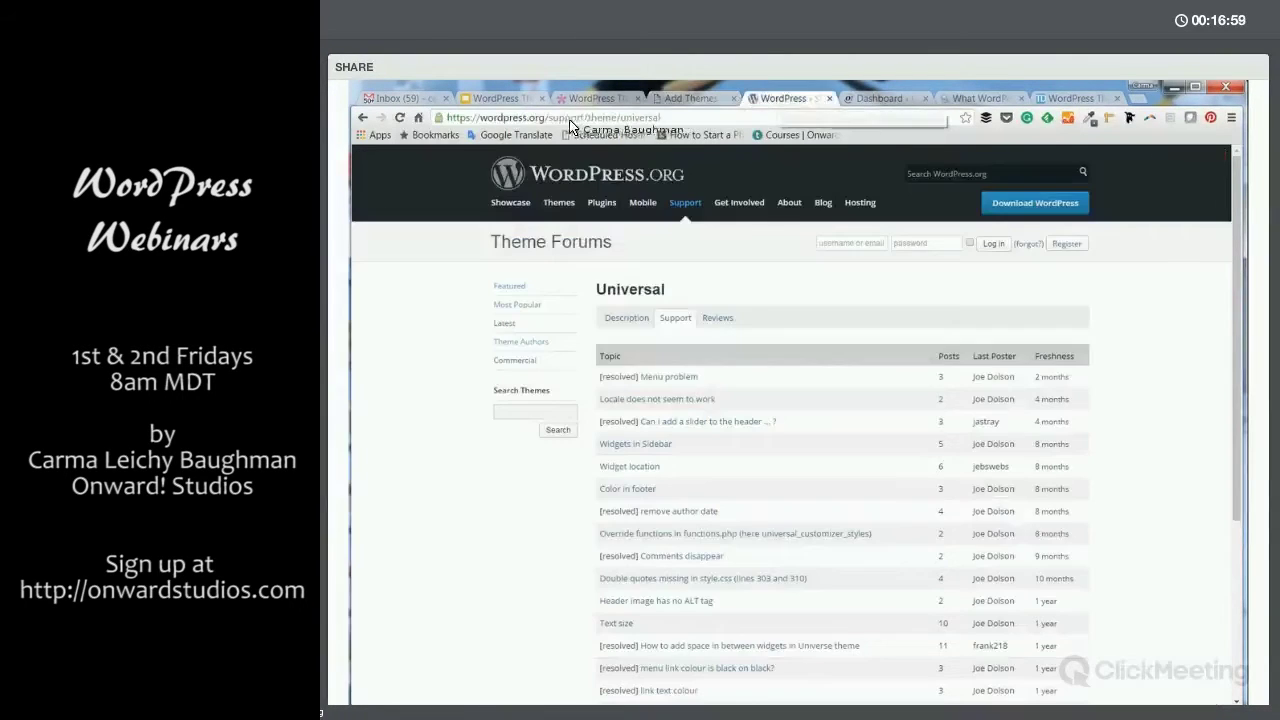
{"action": "left_click", "coordinate": [556, 203]}
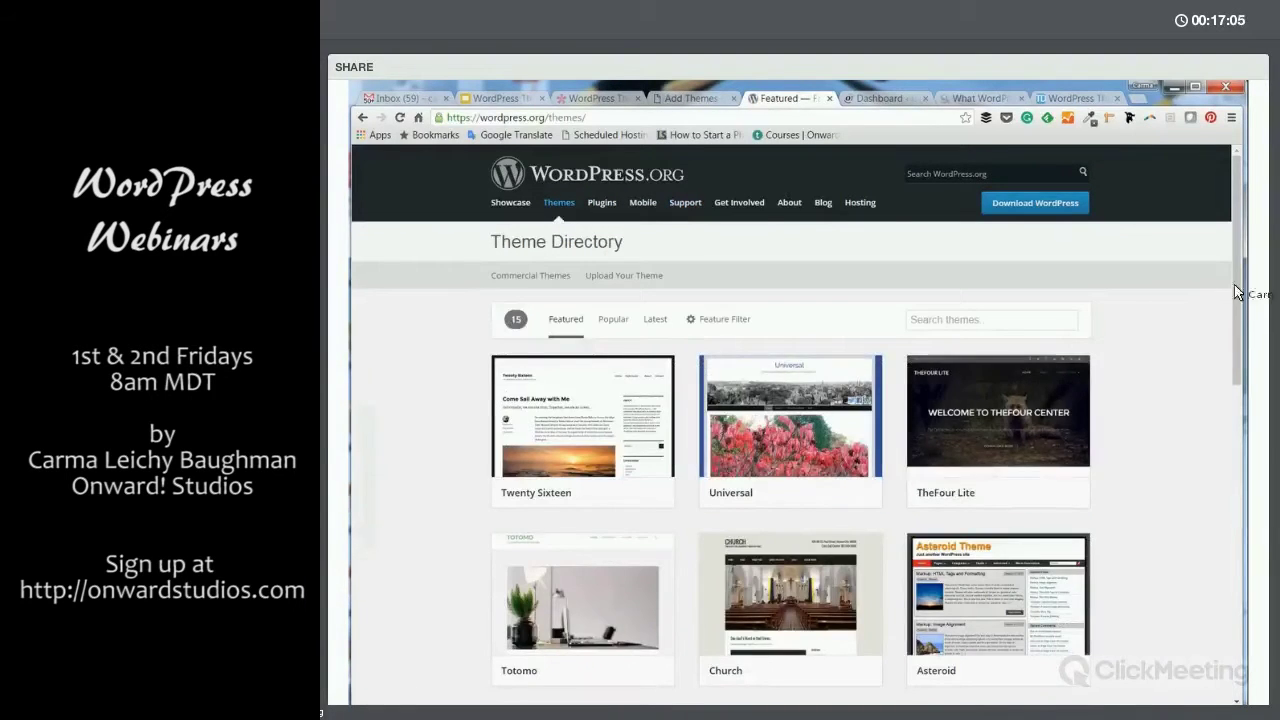
{"action": "scroll", "coordinate": [806, 415], "scroll_direction": "down", "scroll_amount": 5}
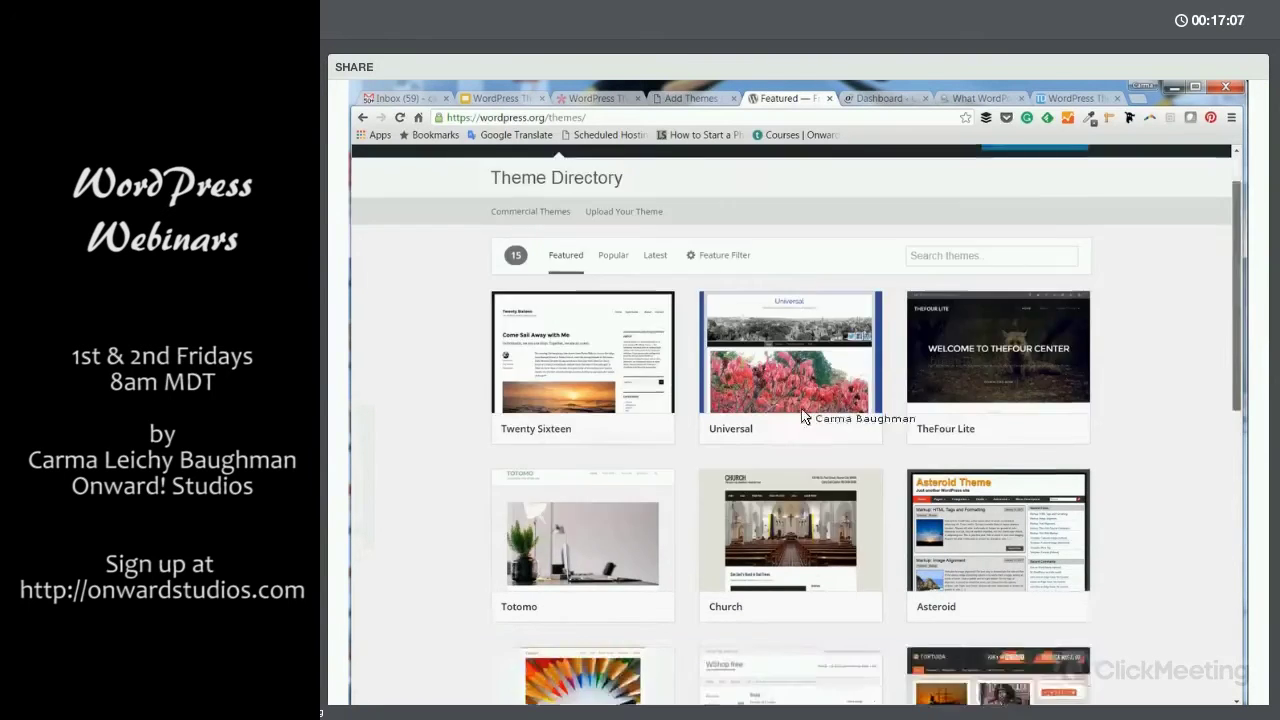
{"action": "mouse_move", "coordinate": [793, 392]}
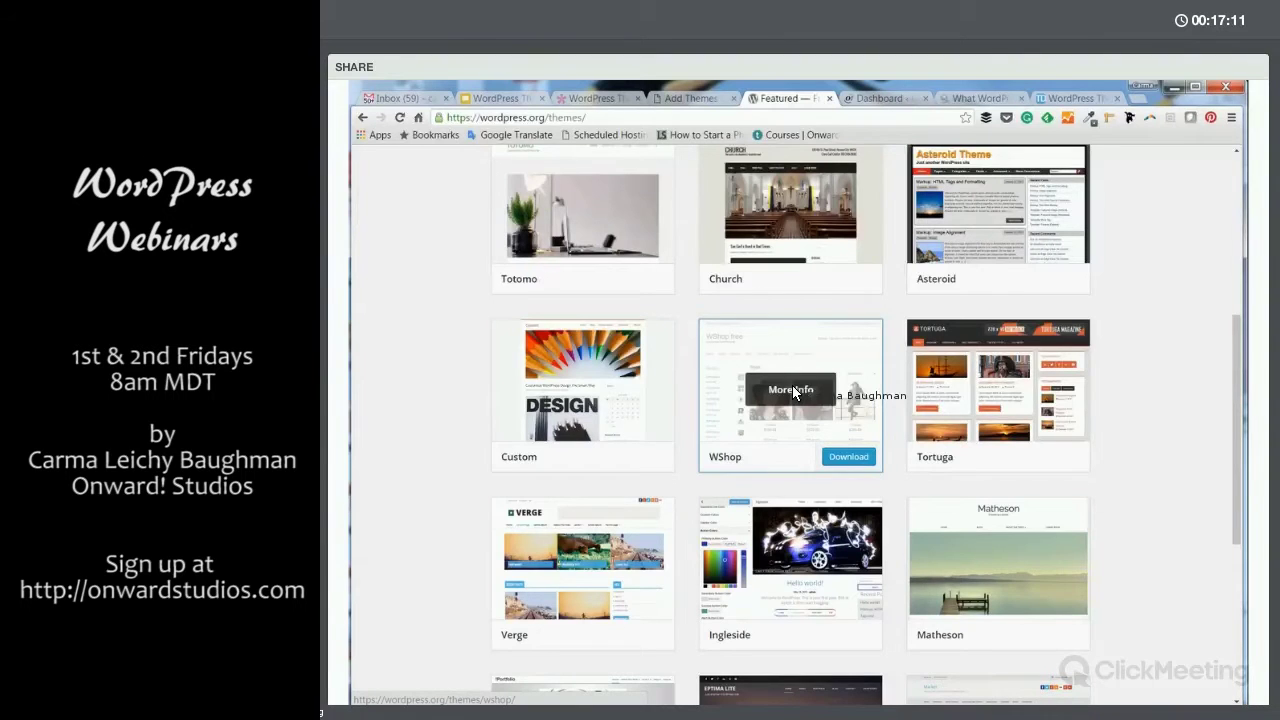
Check the presentation slide on searching for themes and list the popular themes on the training site's Add Themes page.
{"action": "left_click", "coordinate": [497, 104]}
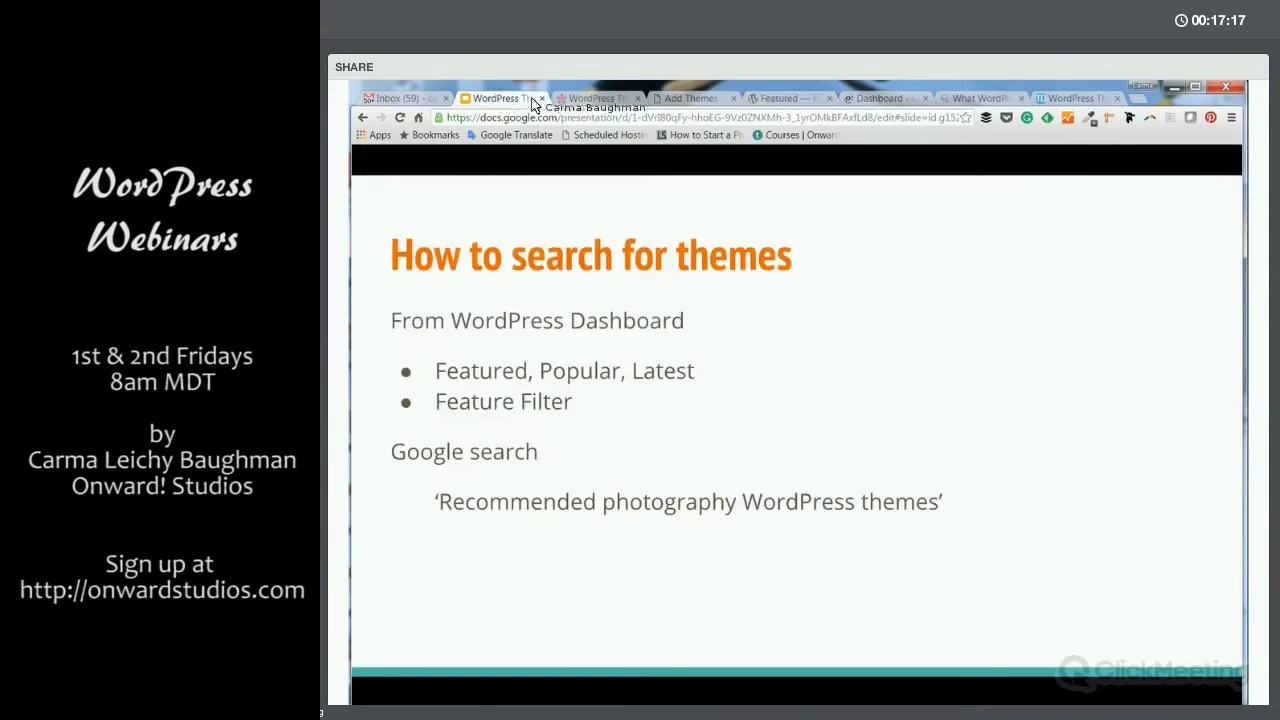
{"action": "left_click", "coordinate": [691, 99]}
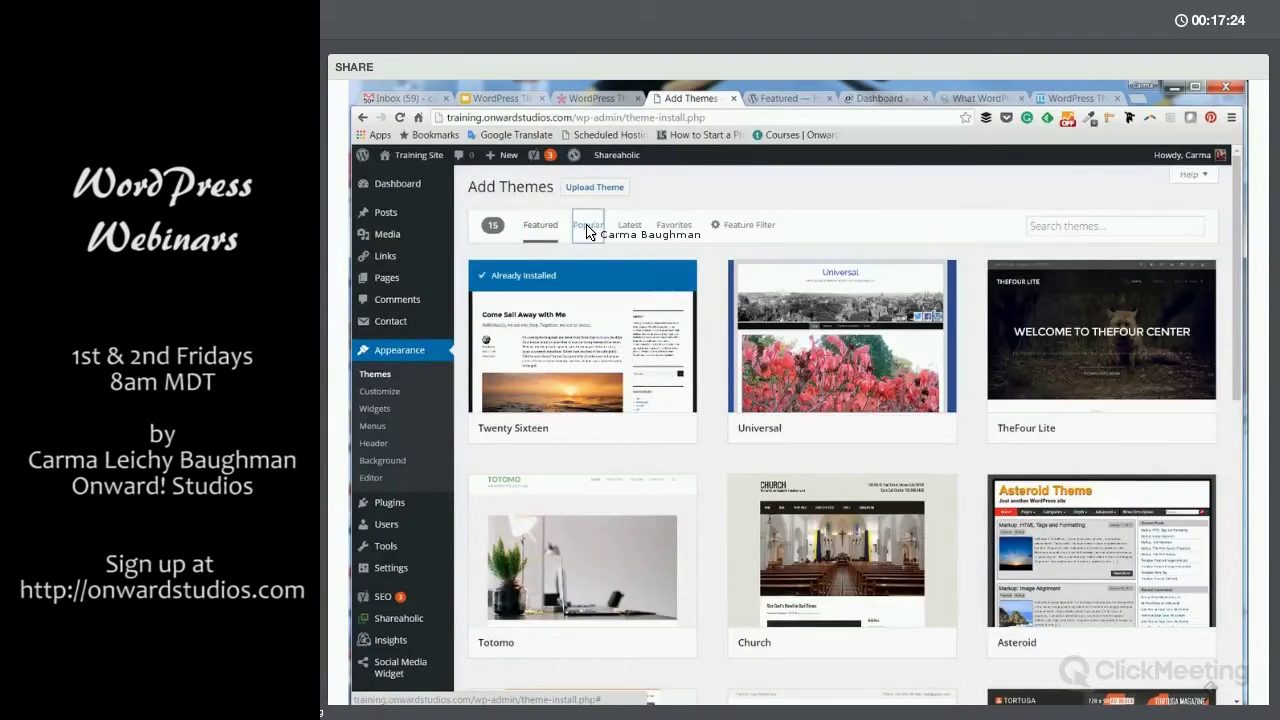
{"action": "left_click", "coordinate": [587, 229]}
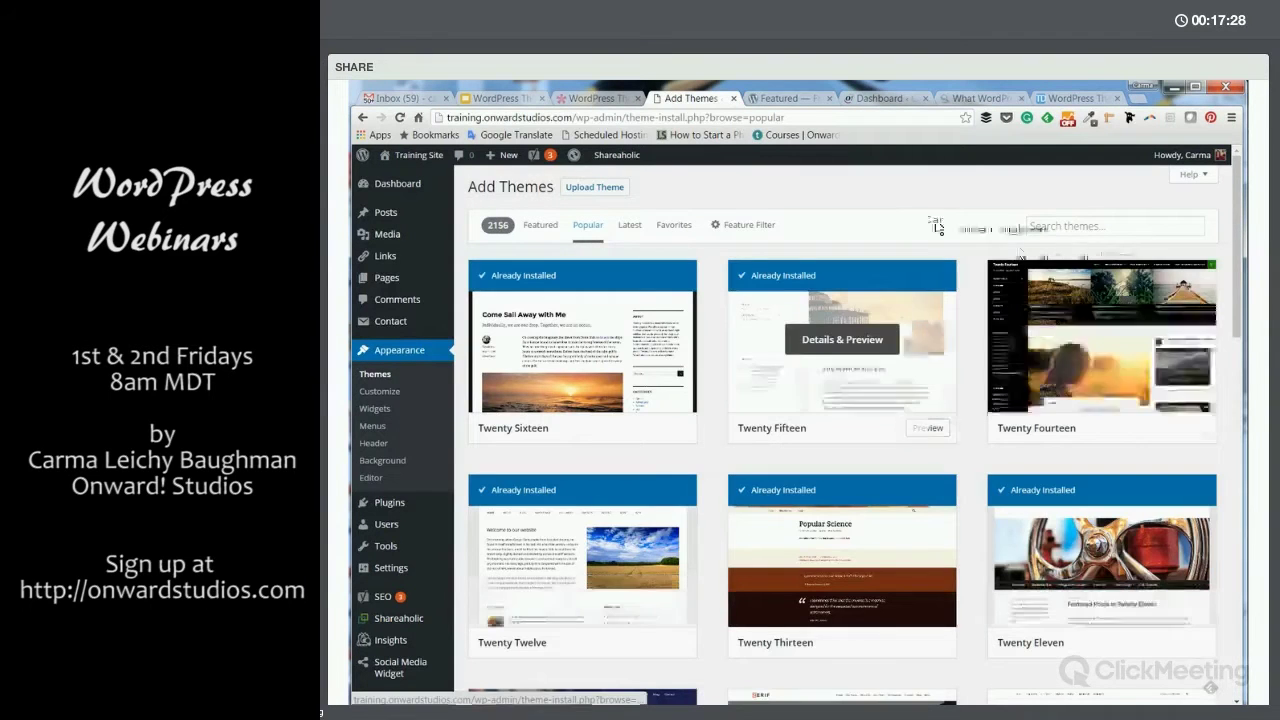
List the popular themes in the WordPress.org theme directory and browse through them.
{"action": "left_click", "coordinate": [786, 98]}
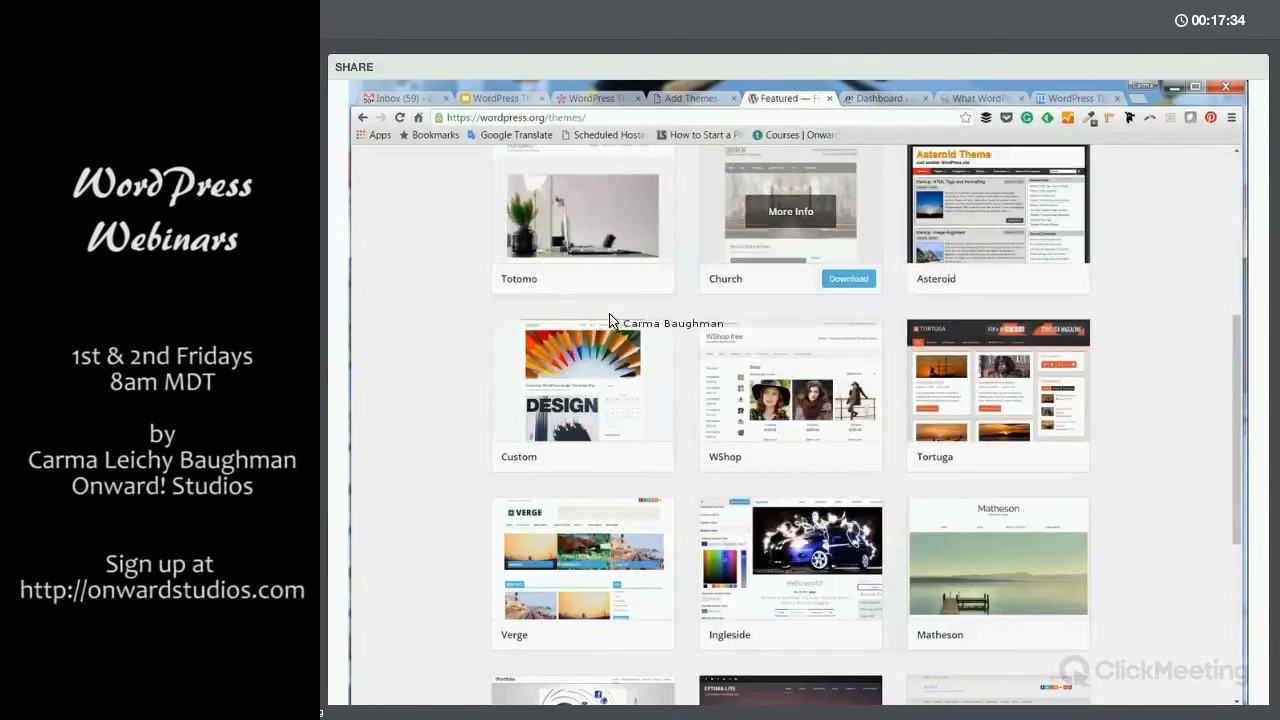
{"action": "scroll", "coordinate": [610, 322], "scroll_direction": "up", "scroll_amount": 3}
{"action": "scroll", "coordinate": [614, 327], "scroll_direction": "up", "scroll_amount": 1}
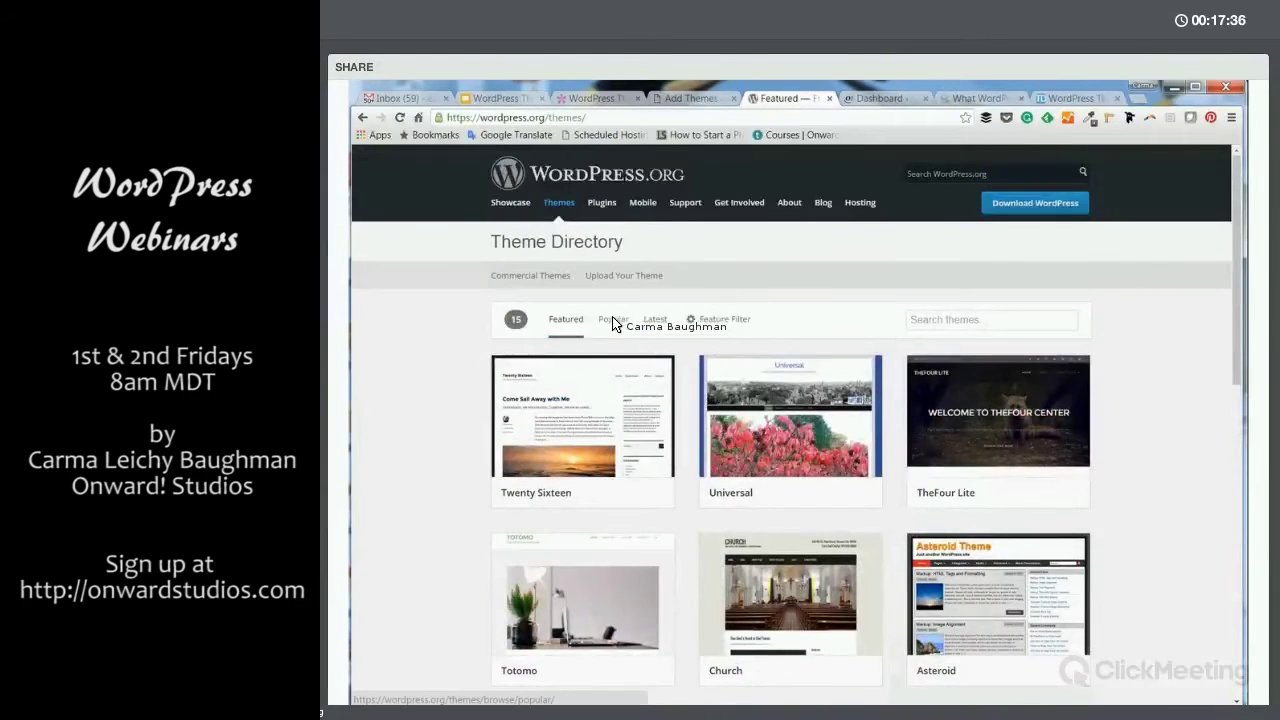
{"action": "left_click", "coordinate": [614, 322]}
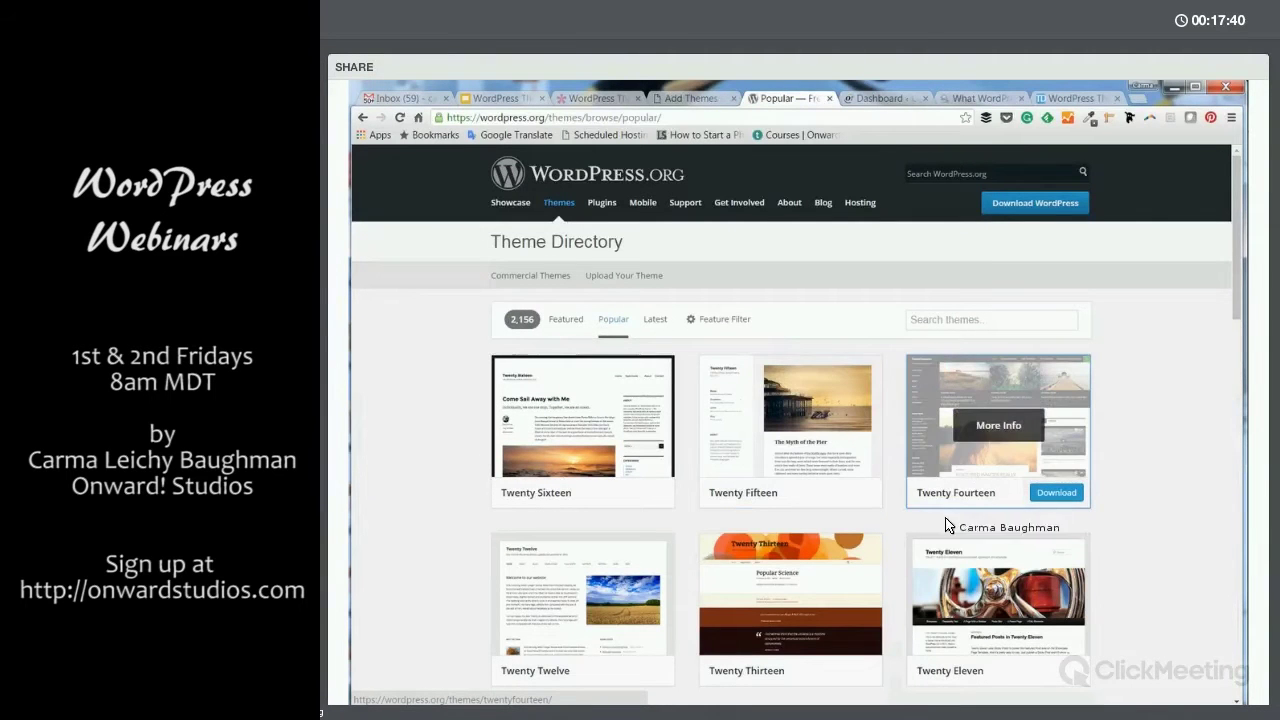
{"action": "scroll", "coordinate": [850, 380], "scroll_direction": "down", "scroll_amount": 3}
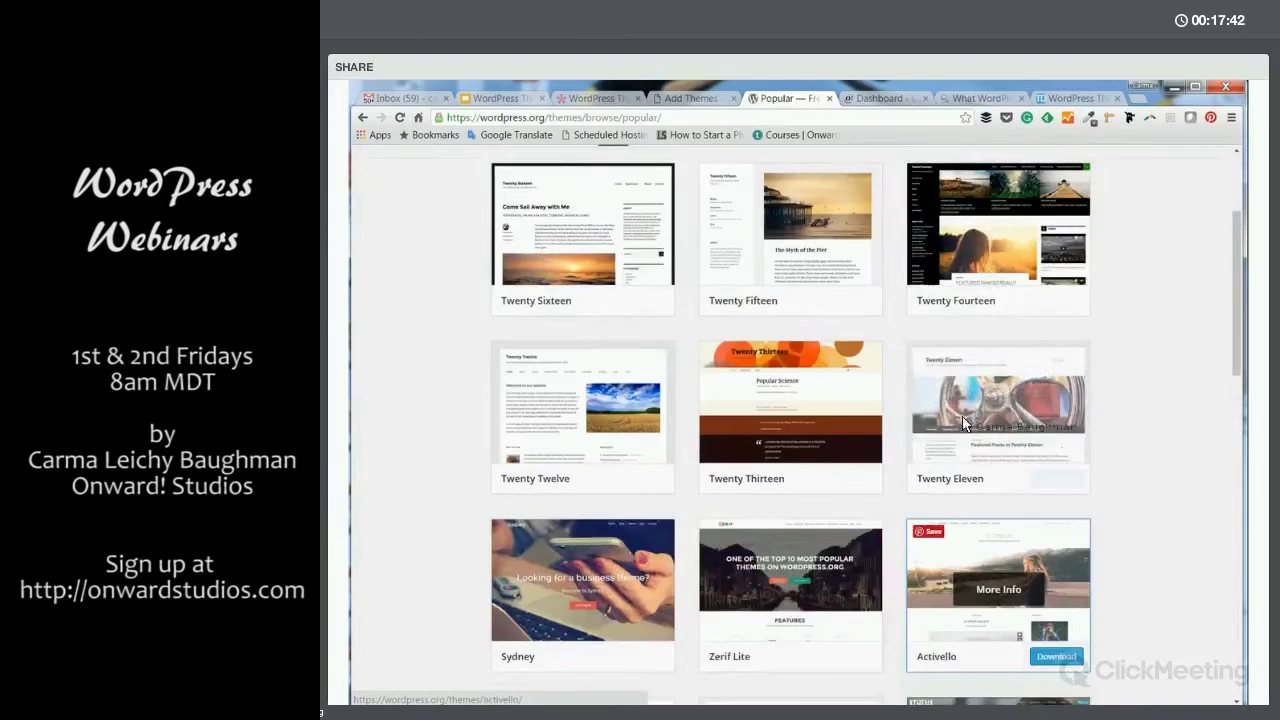
{"action": "scroll", "coordinate": [766, 486], "scroll_direction": "down", "scroll_amount": 2}
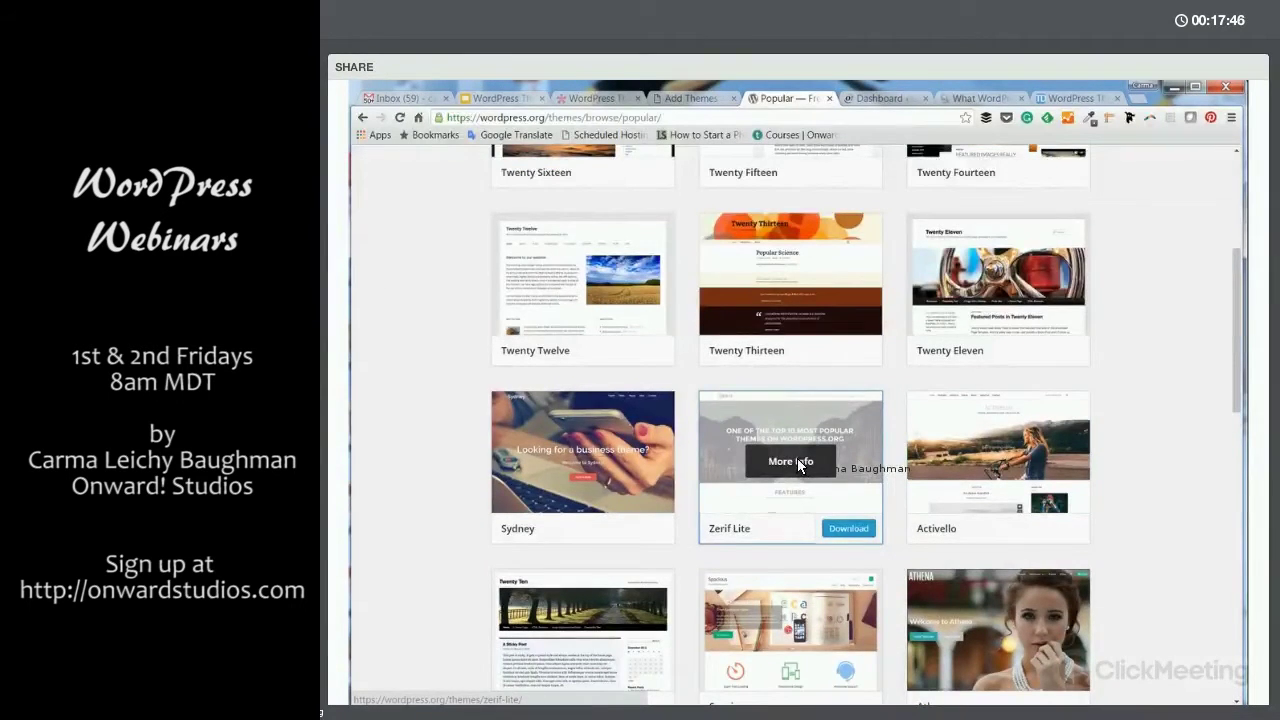
Open the details of the Zerif Lite theme and review its last update, active installs, ratings and description.
{"action": "left_click", "coordinate": [791, 461]}
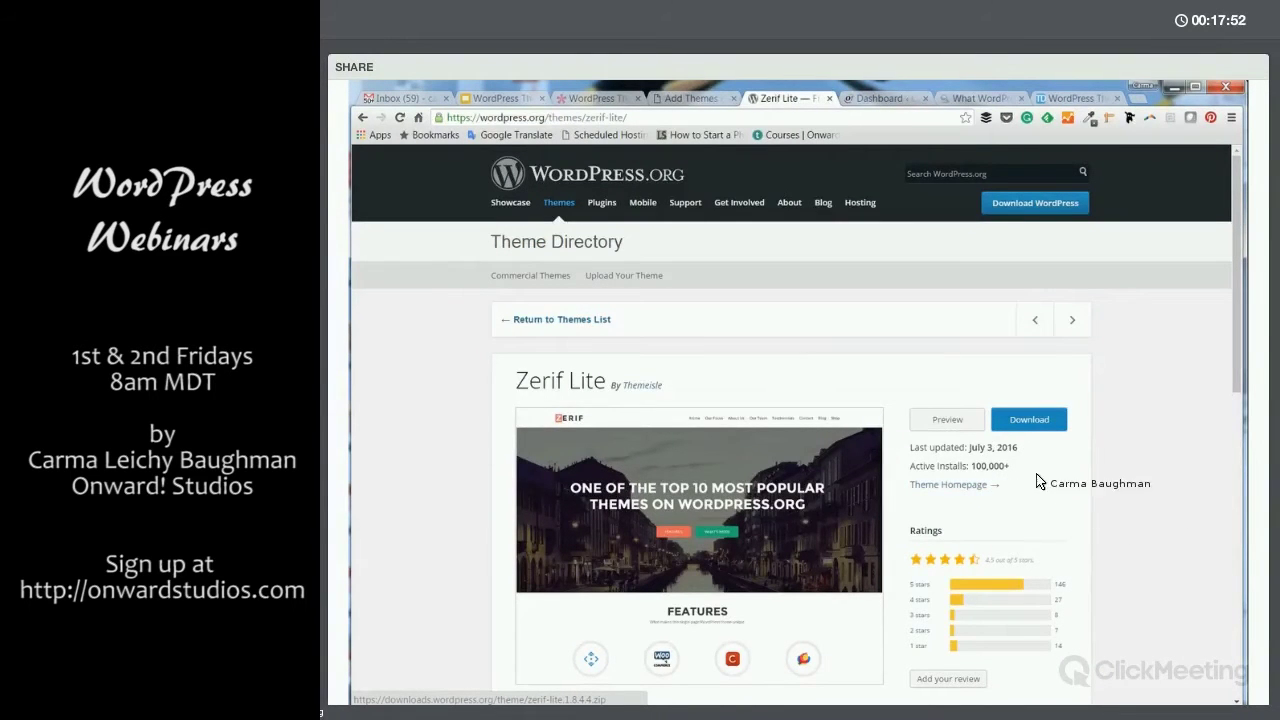
{"action": "scroll", "coordinate": [1034, 483], "scroll_direction": "down", "scroll_amount": 2}
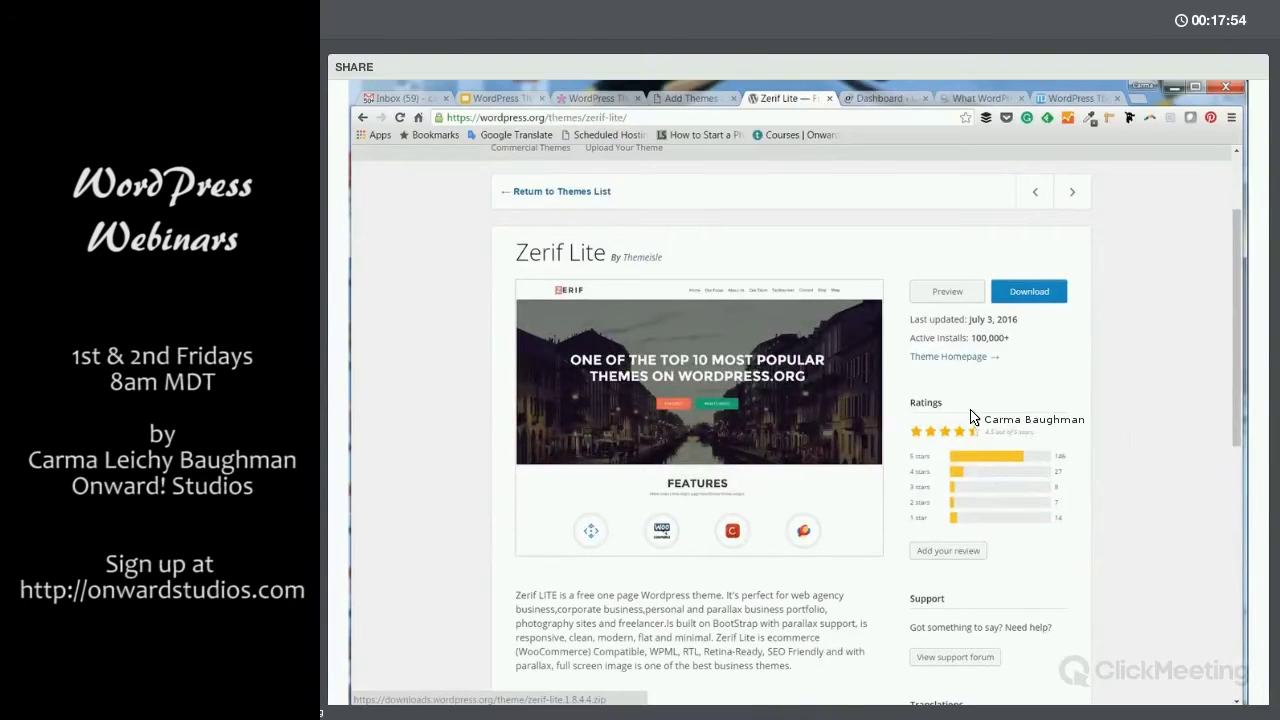
{"action": "scroll", "coordinate": [957, 403], "scroll_direction": "down", "scroll_amount": 1}
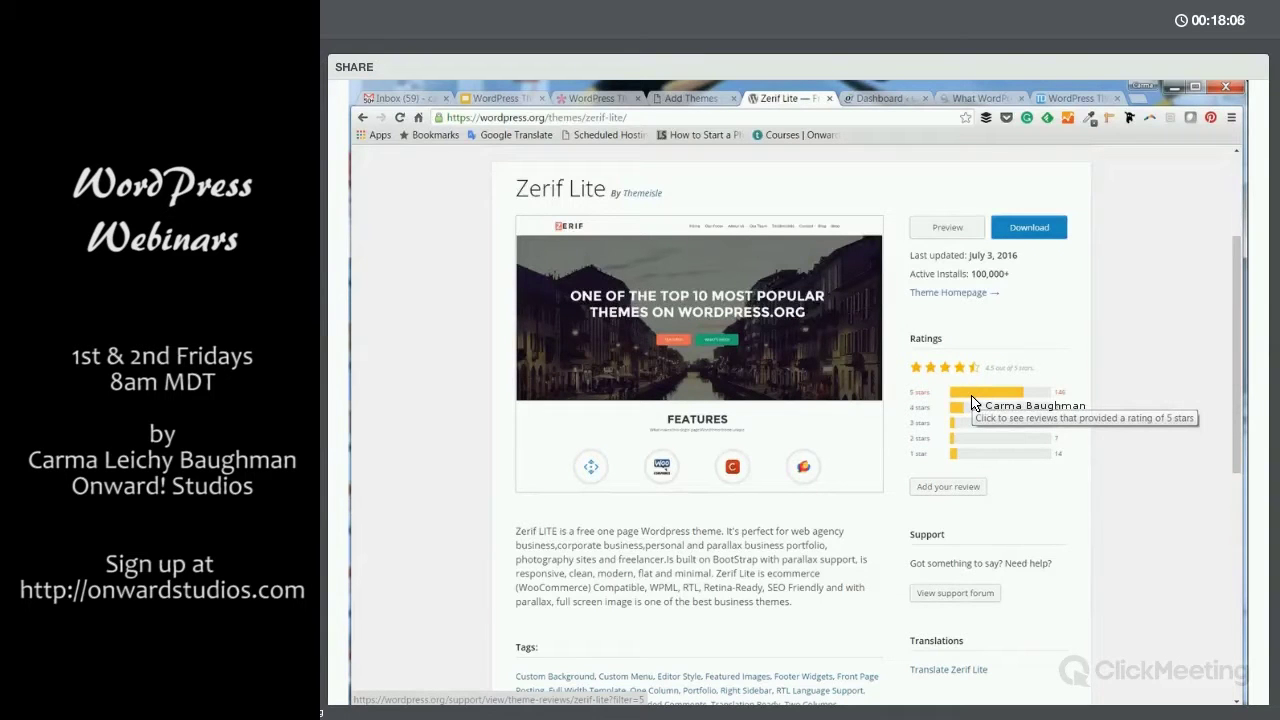
{"action": "scroll", "coordinate": [974, 402], "scroll_direction": "up", "scroll_amount": 3}
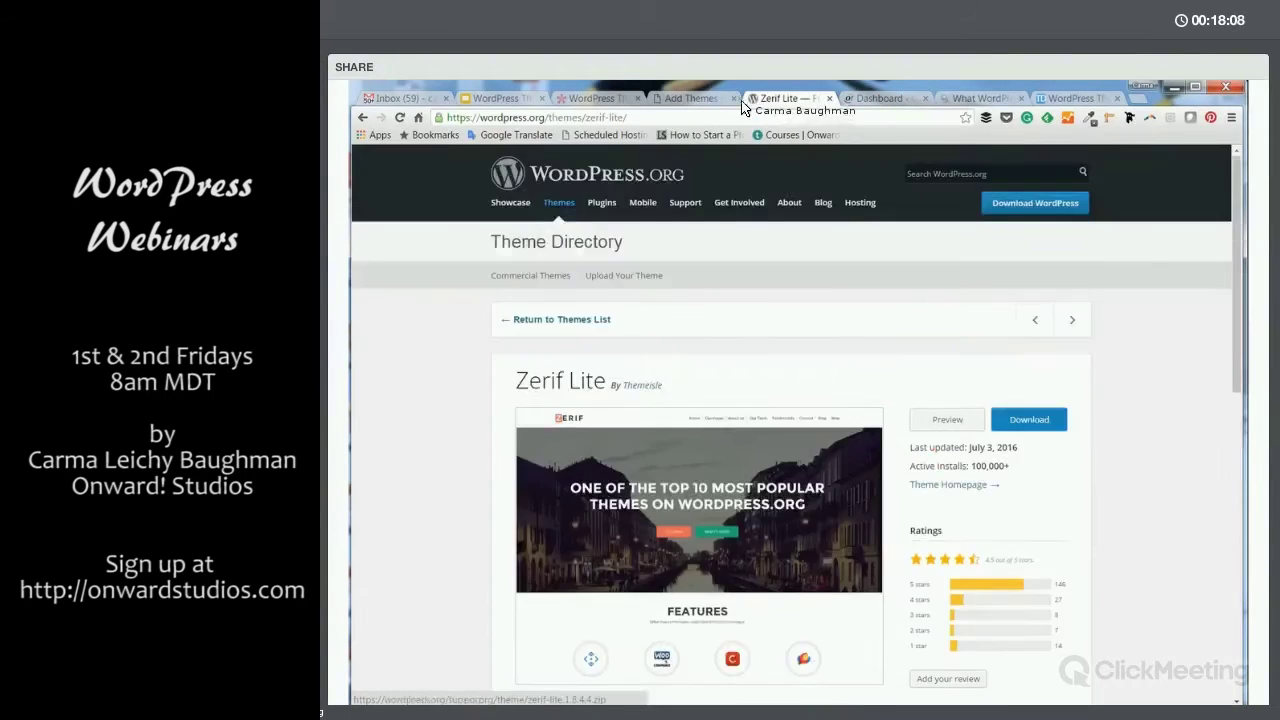
Return to the training site's Add Themes page and view the latest themes and the favorites.
{"action": "left_click", "coordinate": [704, 99]}
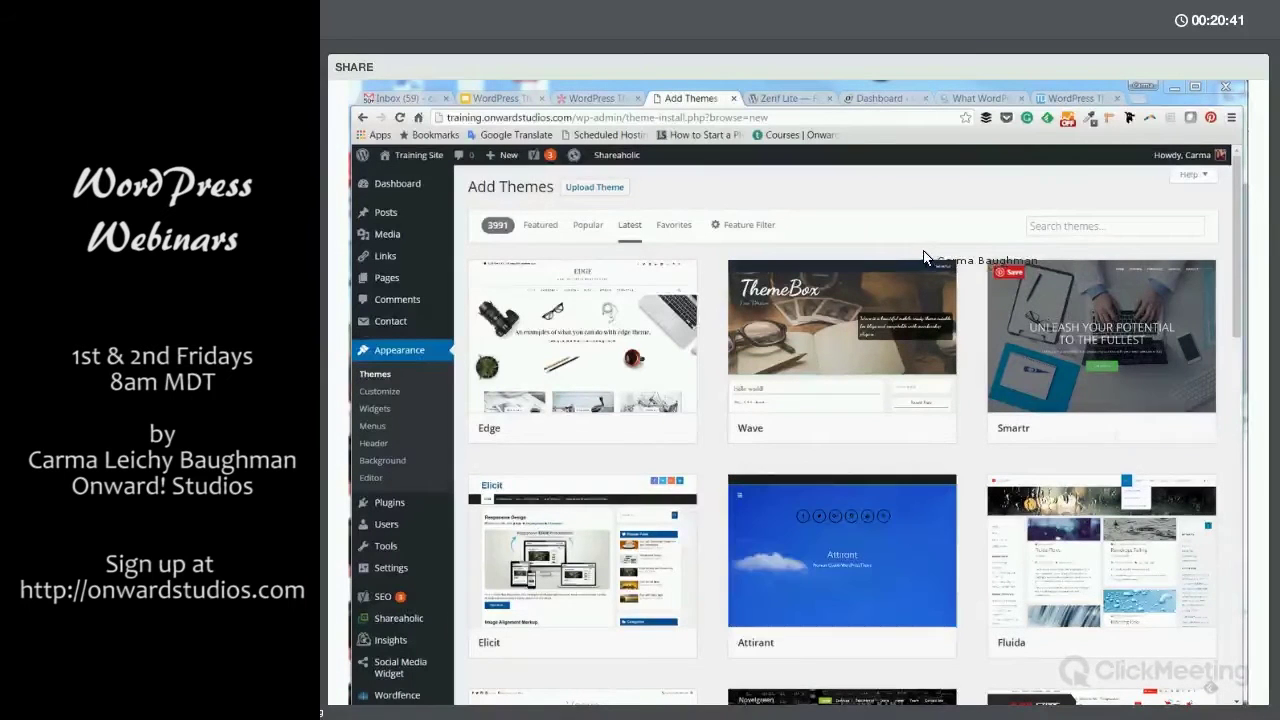
{"action": "left_click", "coordinate": [674, 225]}
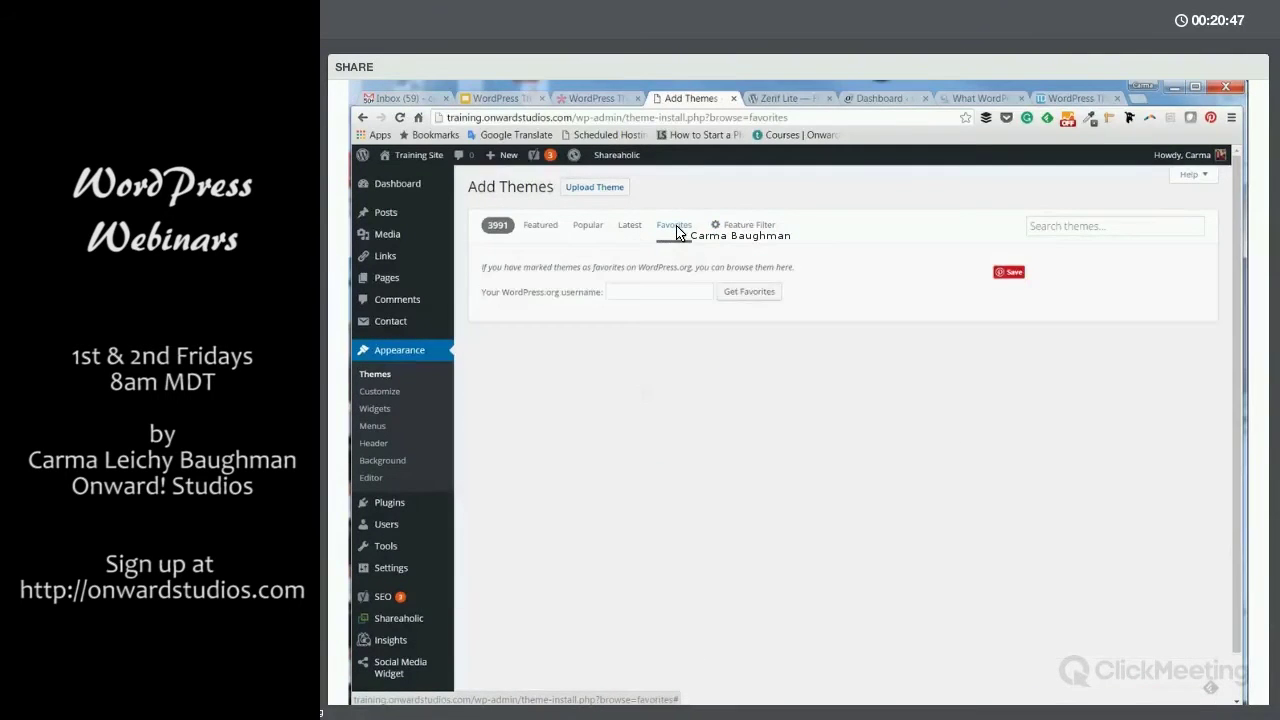
Filter the themes by the features Gray, Responsive Layout, Two Columns, Custom Colors and Custom Header.
{"action": "left_click", "coordinate": [742, 228]}
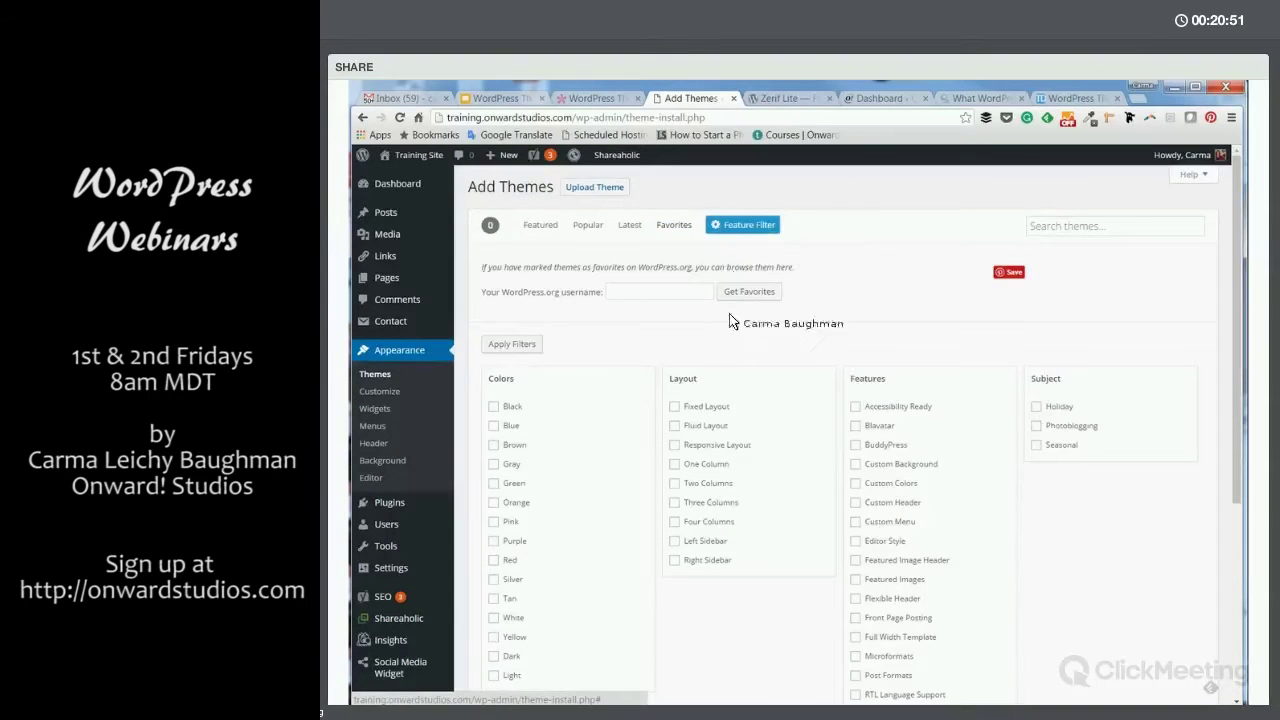
{"action": "scroll", "coordinate": [783, 565], "scroll_direction": "down", "scroll_amount": 3}
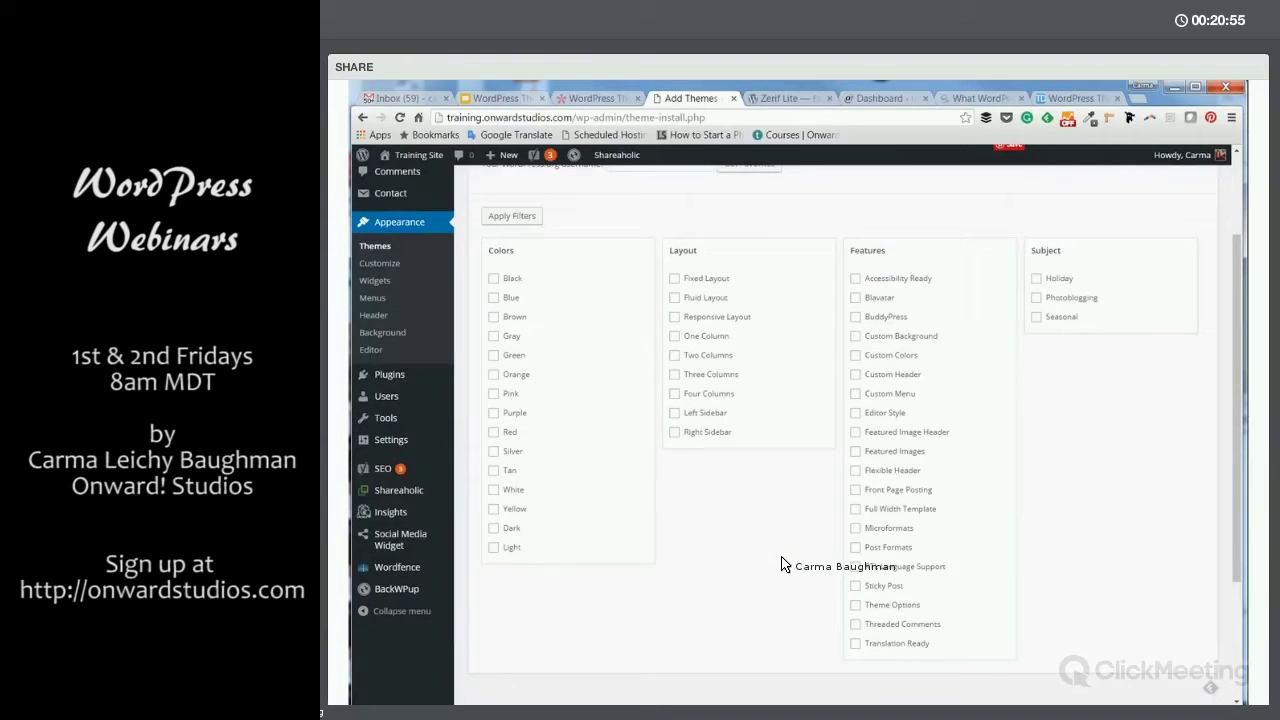
{"action": "left_click", "coordinate": [494, 337]}
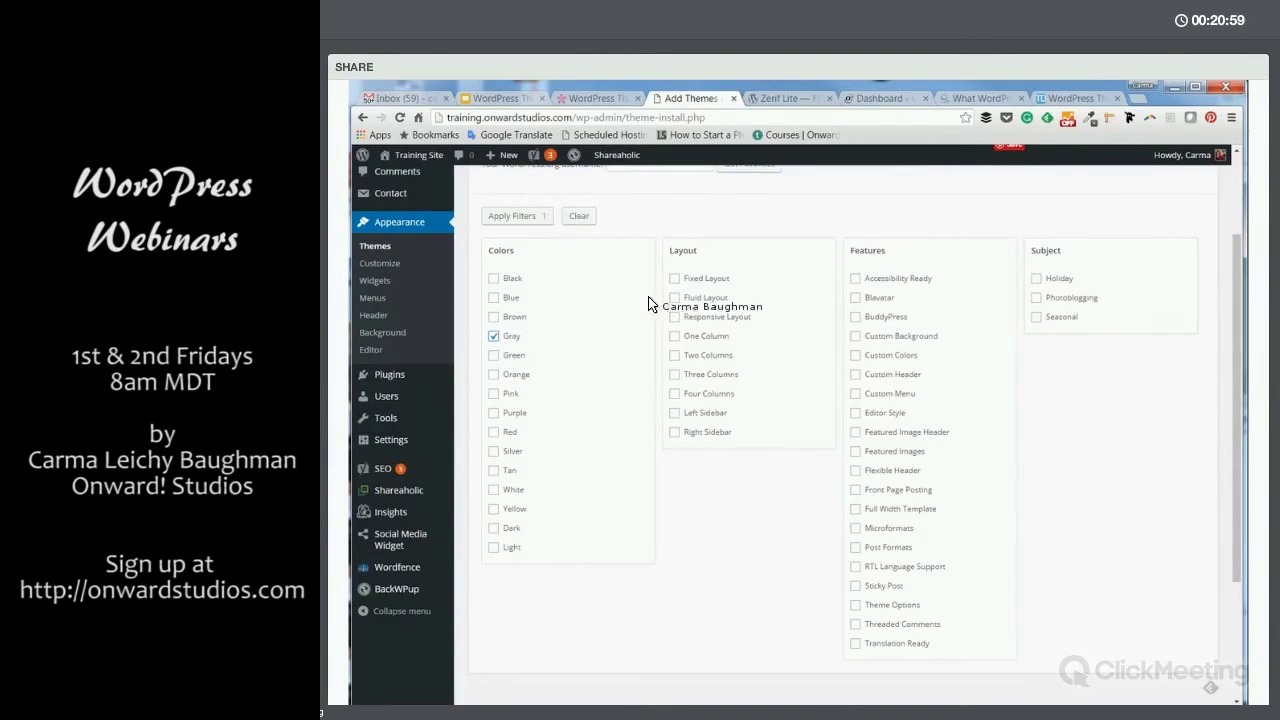
{"action": "left_click", "coordinate": [674, 317]}
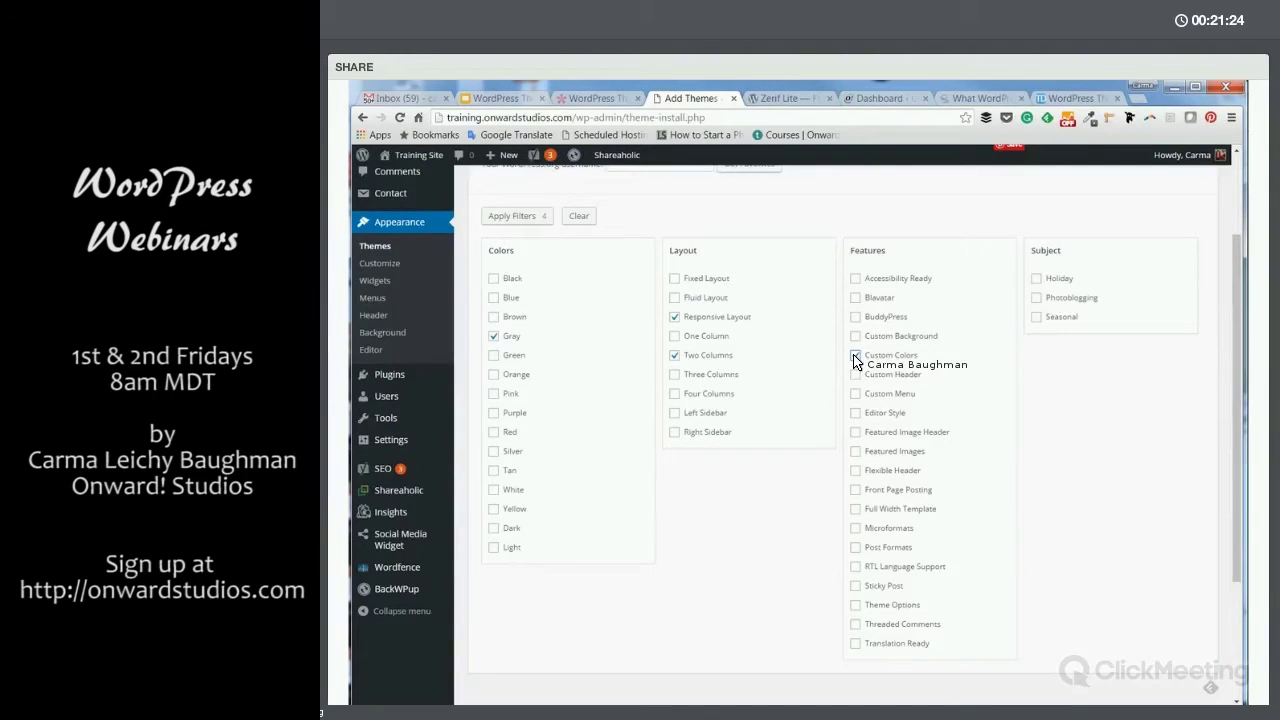
{"action": "left_click", "coordinate": [855, 356]}
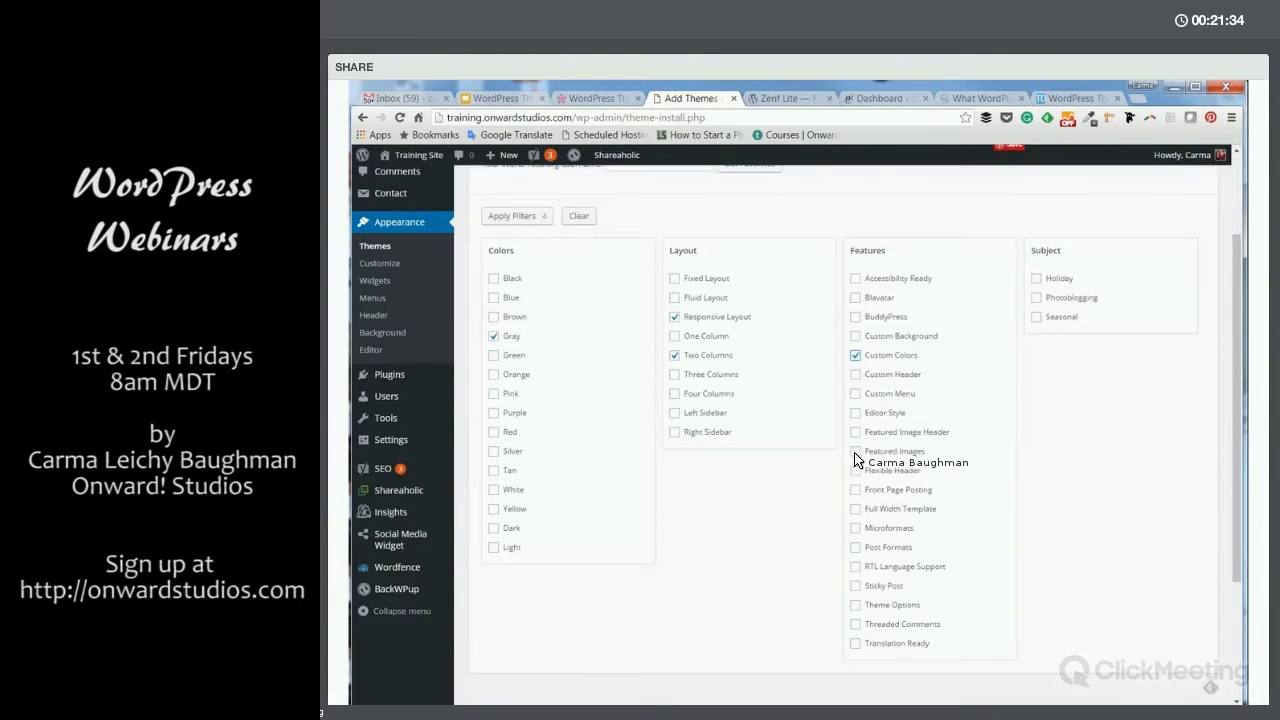
{"action": "left_click", "coordinate": [855, 375]}
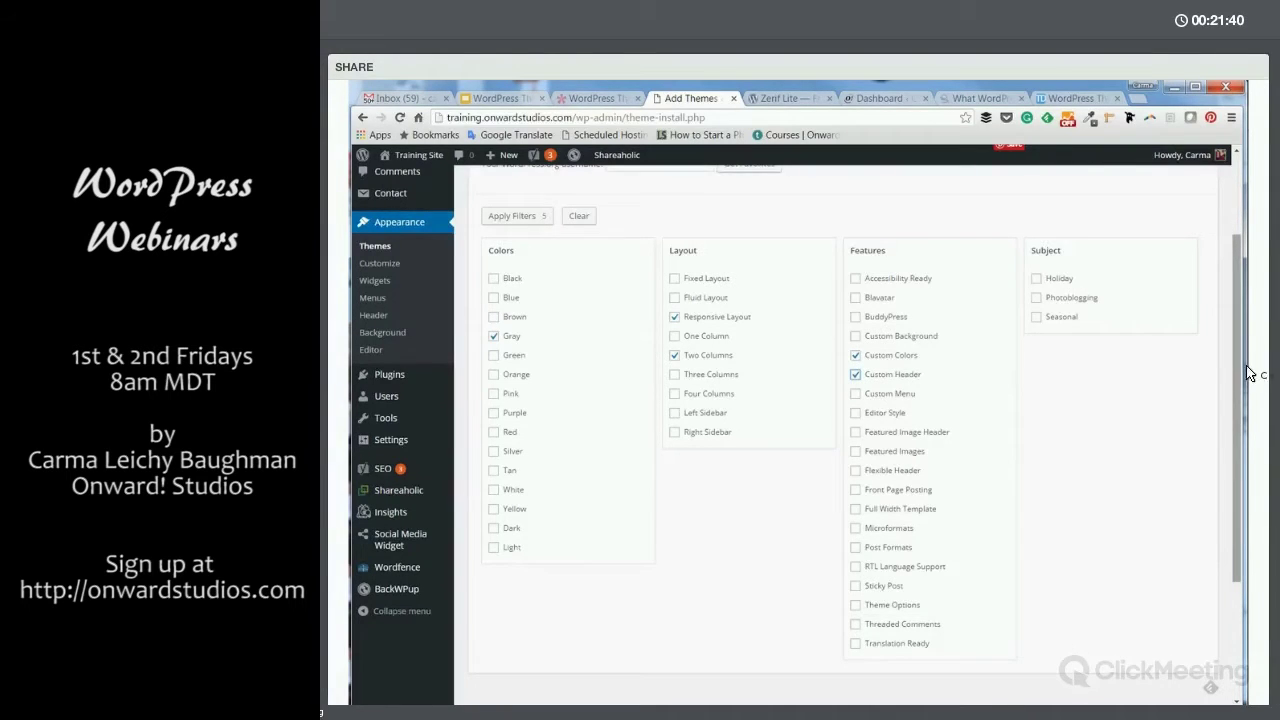
{"action": "scroll", "coordinate": [1248, 374], "scroll_direction": "up", "scroll_amount": 3}
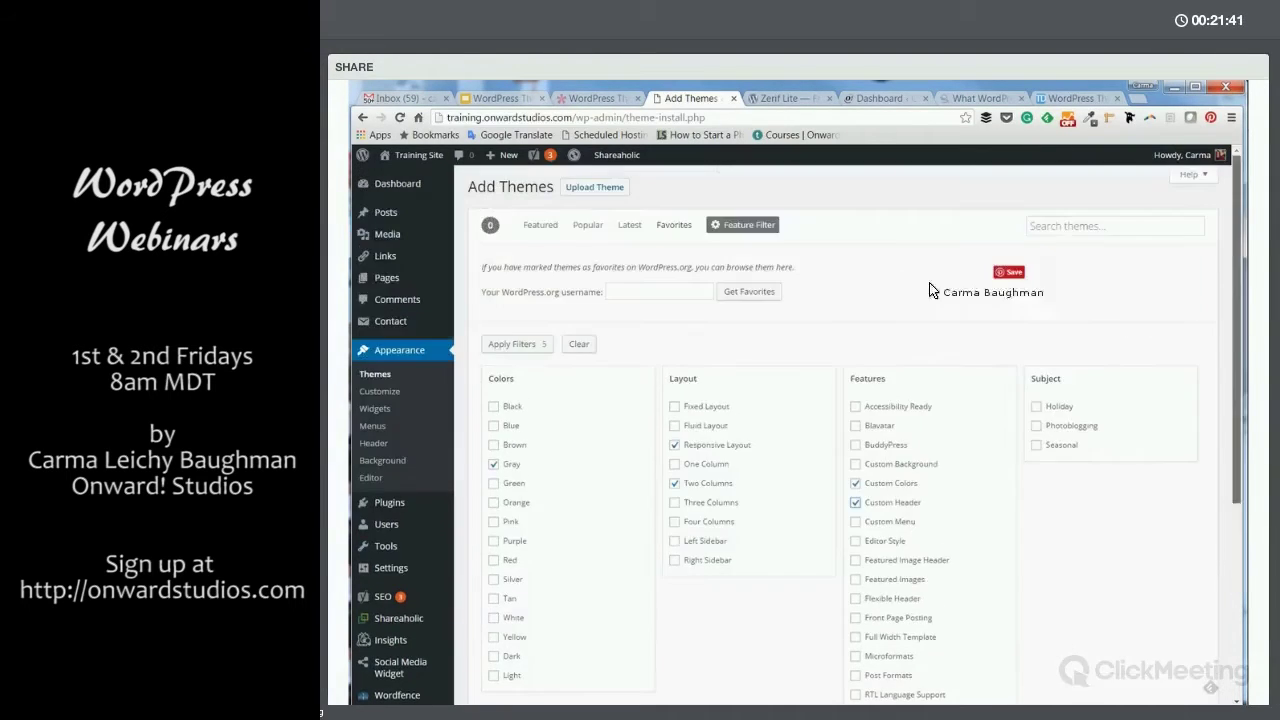
{"action": "left_click", "coordinate": [520, 345]}
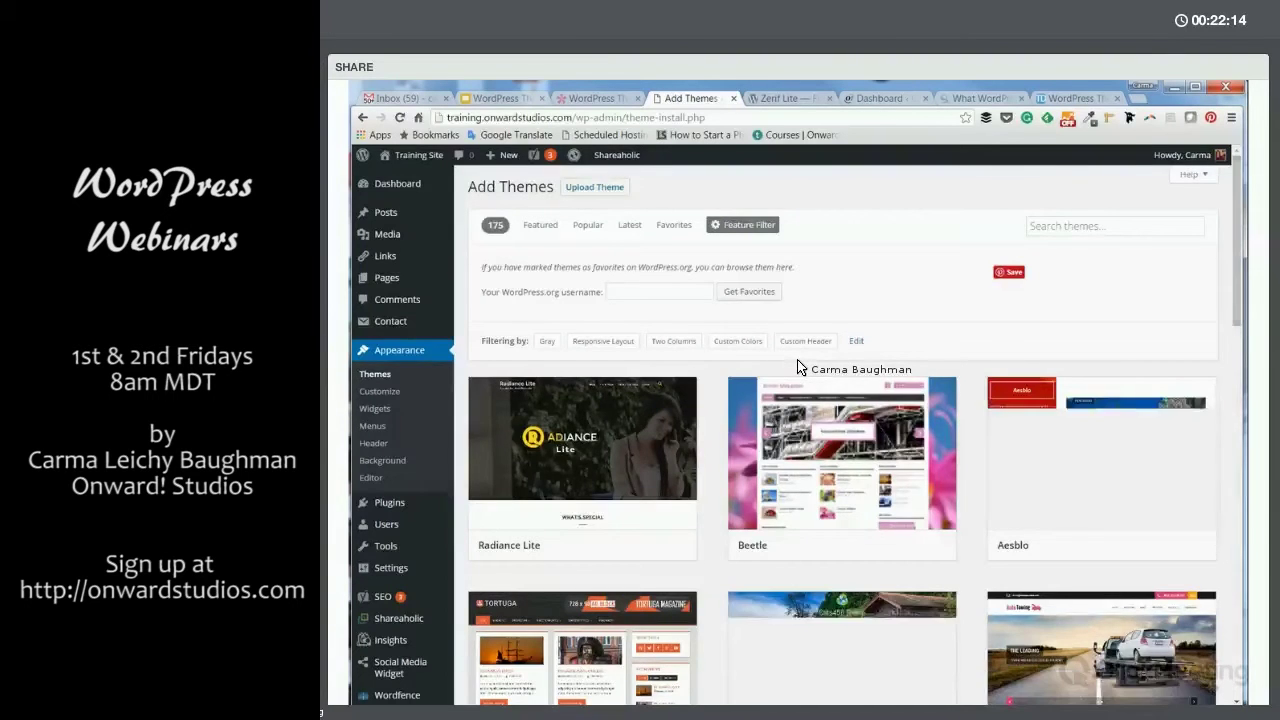
Check the Installing Themes slide in the presentation and install the SKT Towing theme from the filtered themes.
{"action": "left_click", "coordinate": [502, 98]}
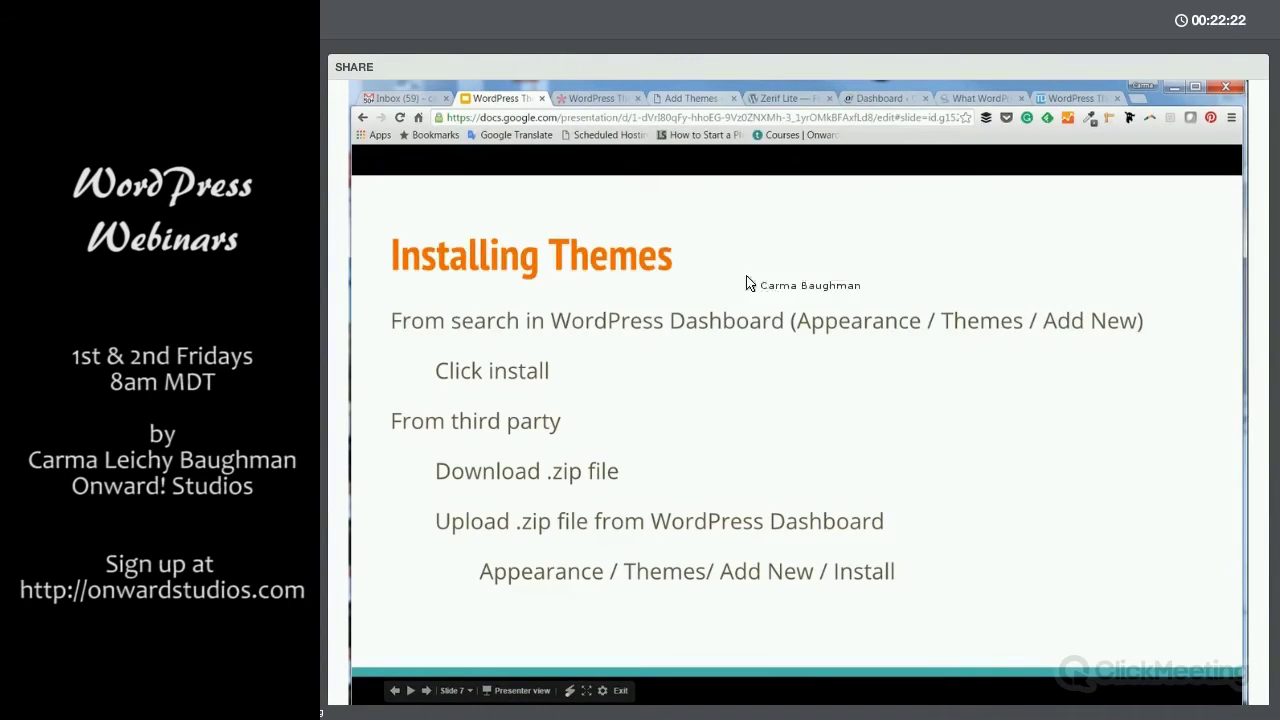
{"action": "left_click", "coordinate": [691, 98]}
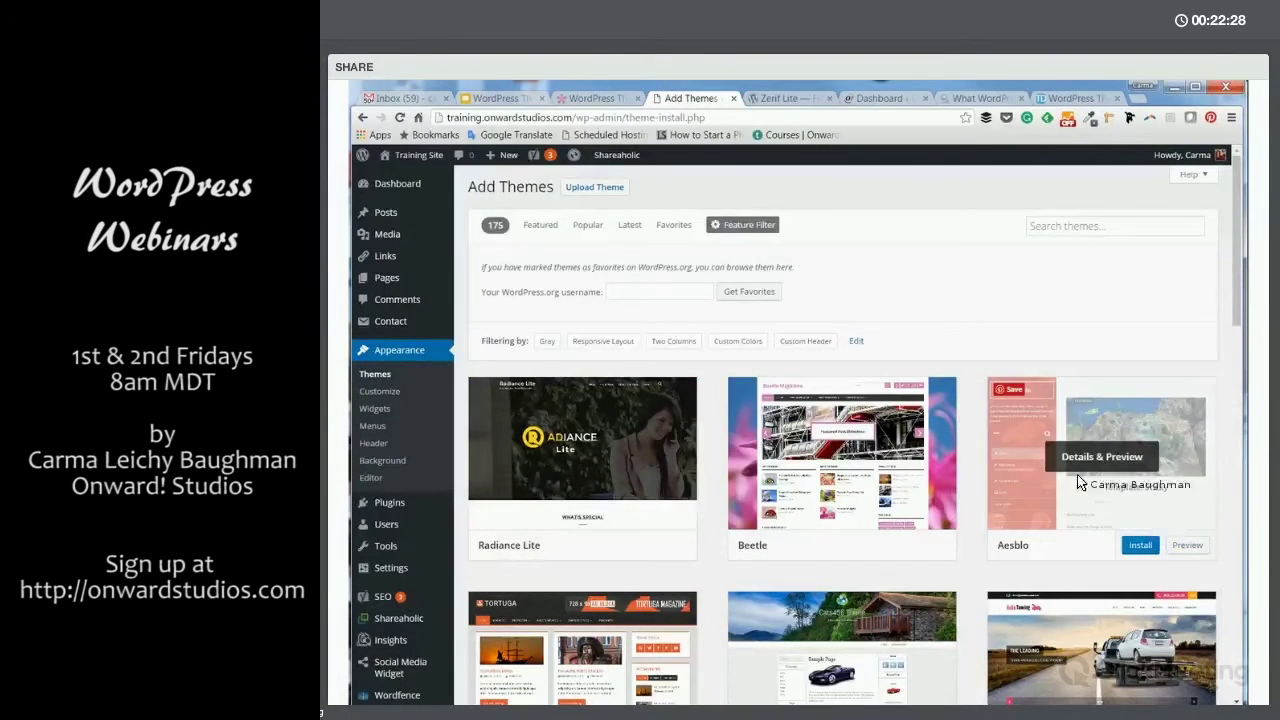
{"action": "scroll", "coordinate": [1115, 426], "scroll_direction": "down", "scroll_amount": 3}
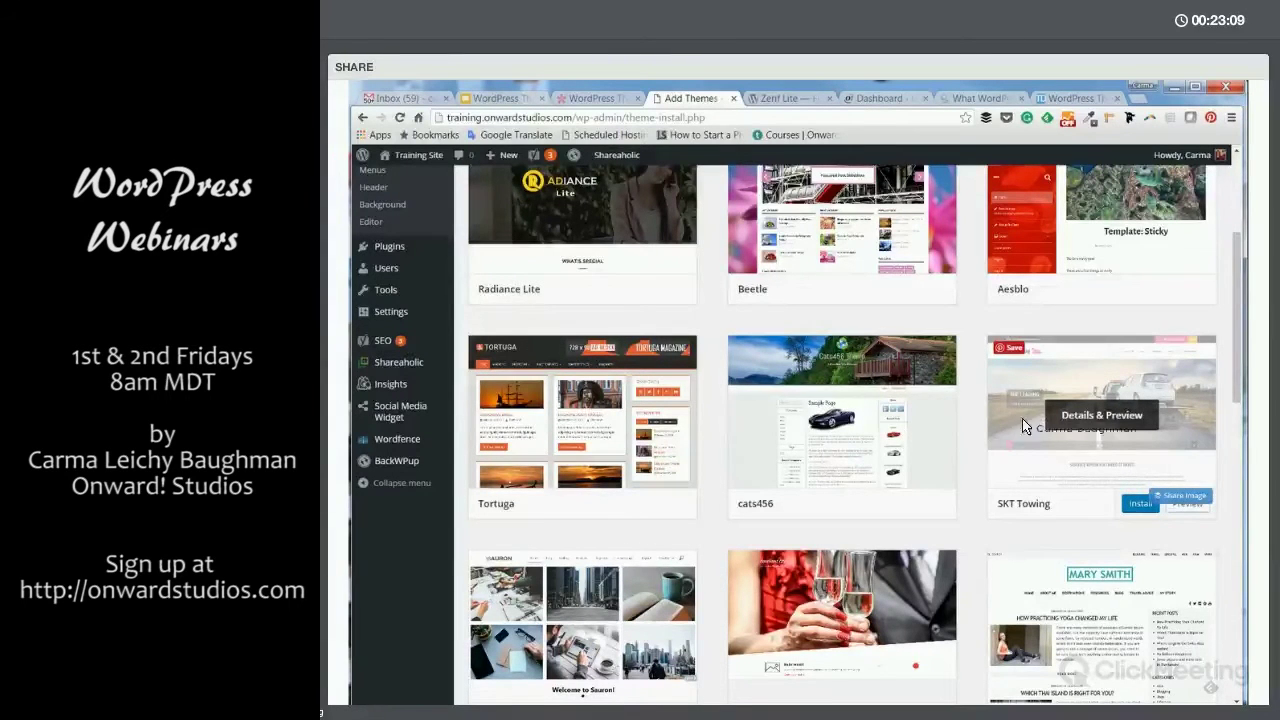
{"action": "left_click", "coordinate": [1139, 505]}
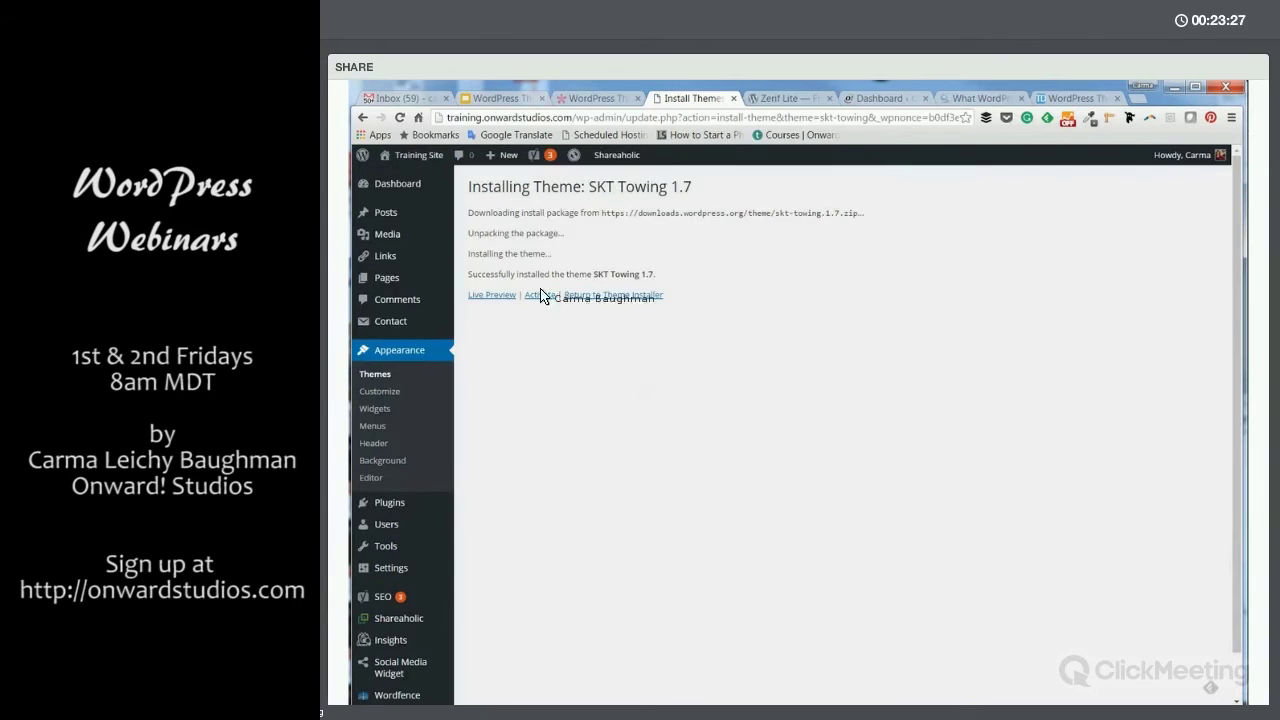
Look over the SKT Towing theme's live preview on the training site and go to the list of installed themes.
{"action": "left_click", "coordinate": [489, 295]}
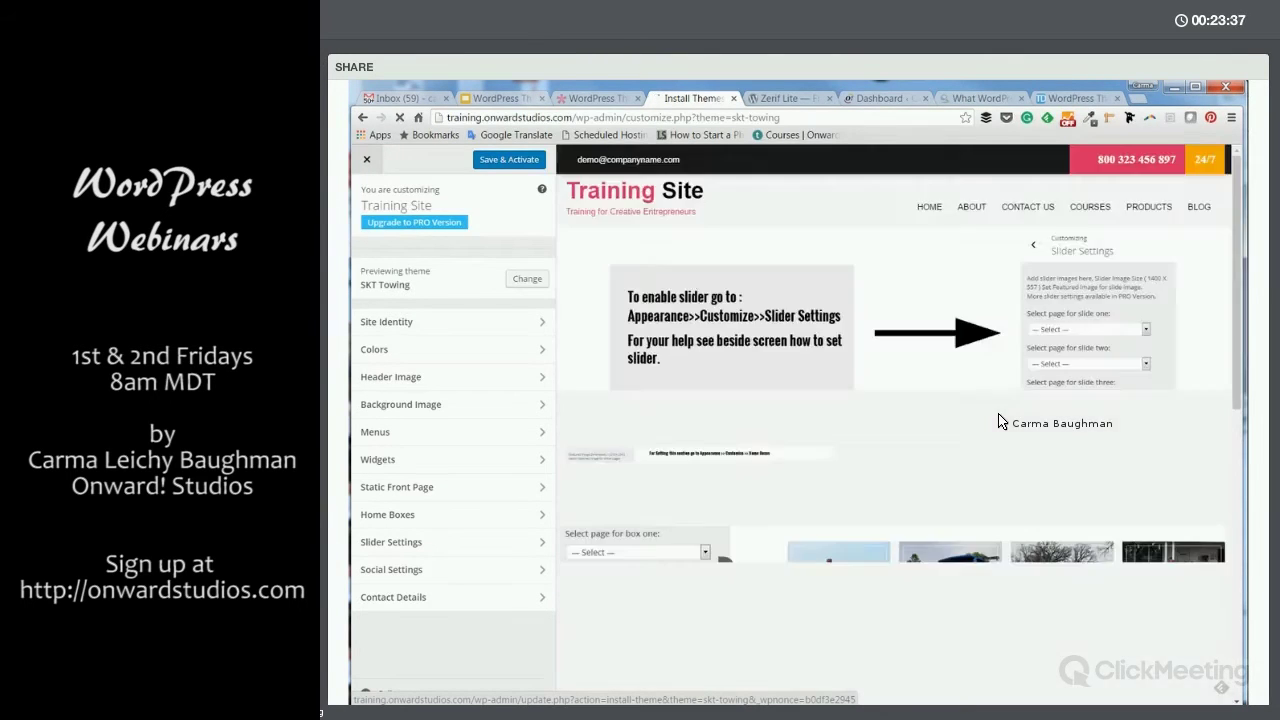
{"action": "scroll", "coordinate": [978, 449], "scroll_direction": "down", "scroll_amount": 1}
{"action": "scroll", "coordinate": [978, 449], "scroll_direction": "down", "scroll_amount": 3}
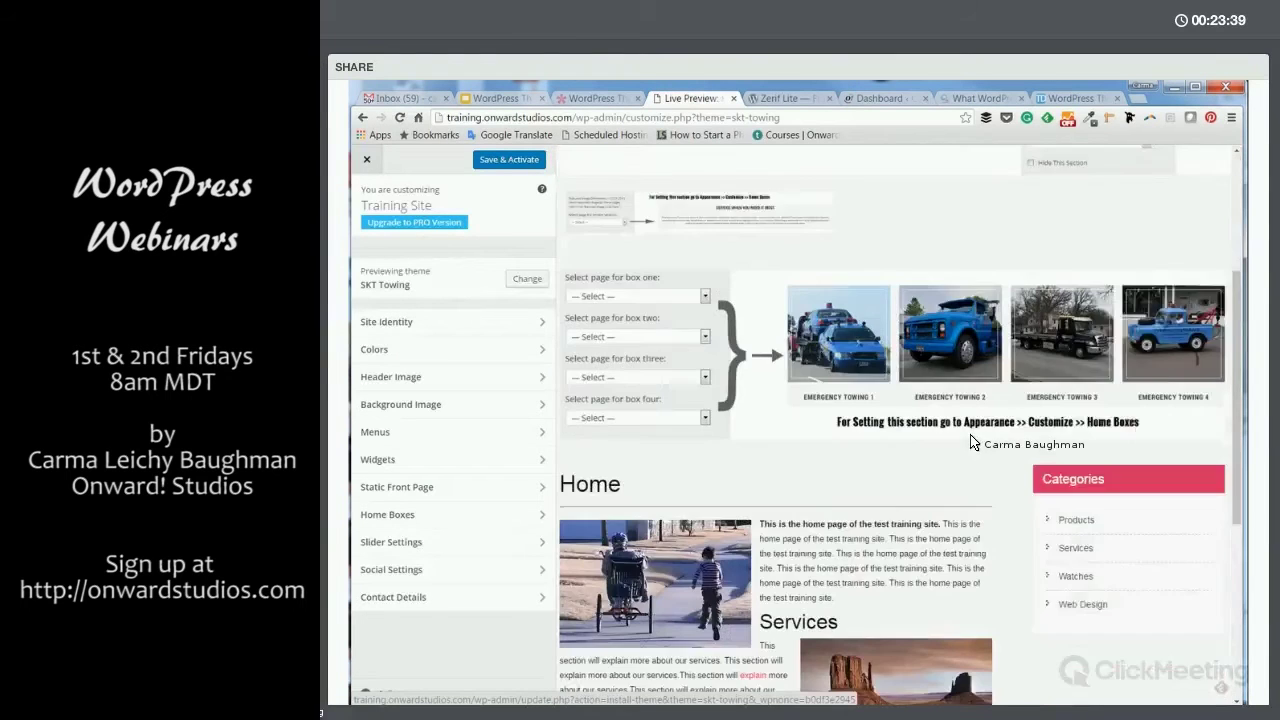
{"action": "scroll", "coordinate": [972, 440], "scroll_direction": "up", "scroll_amount": 4}
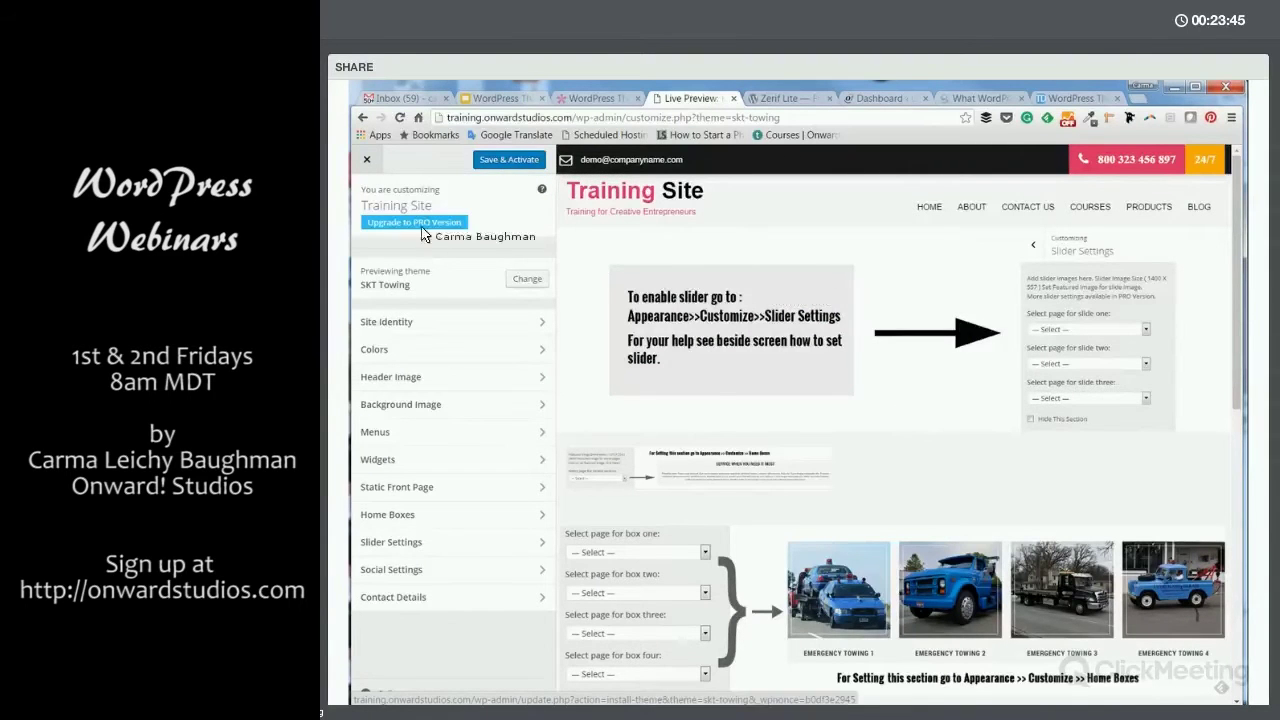
{"action": "left_click", "coordinate": [364, 163]}
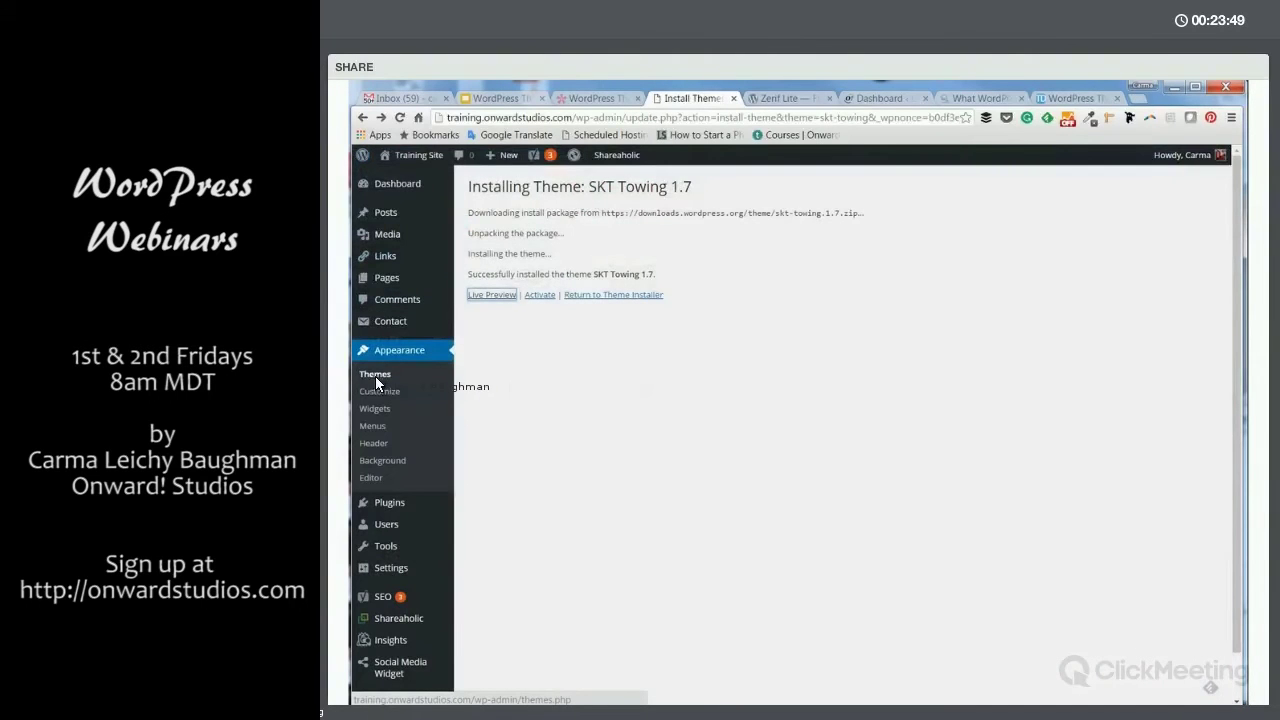
{"action": "left_click", "coordinate": [379, 373]}
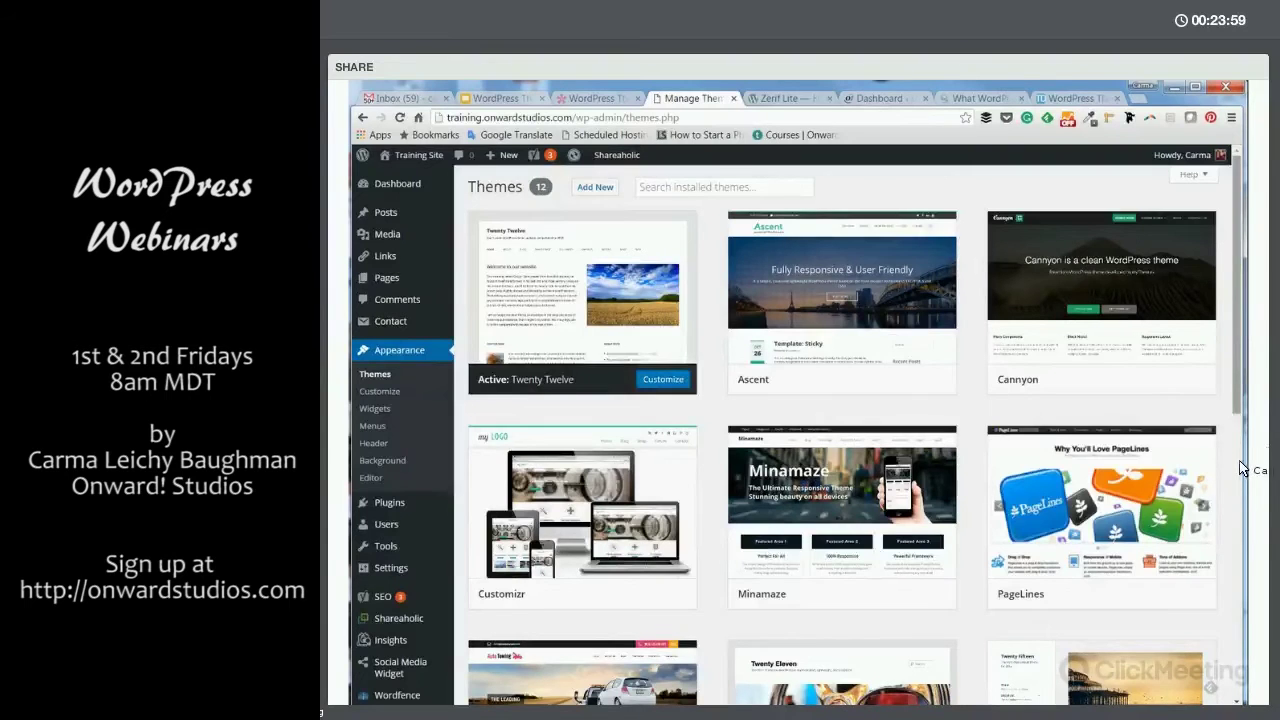
Look through the training site's installed themes, including the newly installed SKT Towing and the active Twenty Twelve.
{"action": "scroll", "coordinate": [1241, 468], "scroll_direction": "down", "scroll_amount": 6}
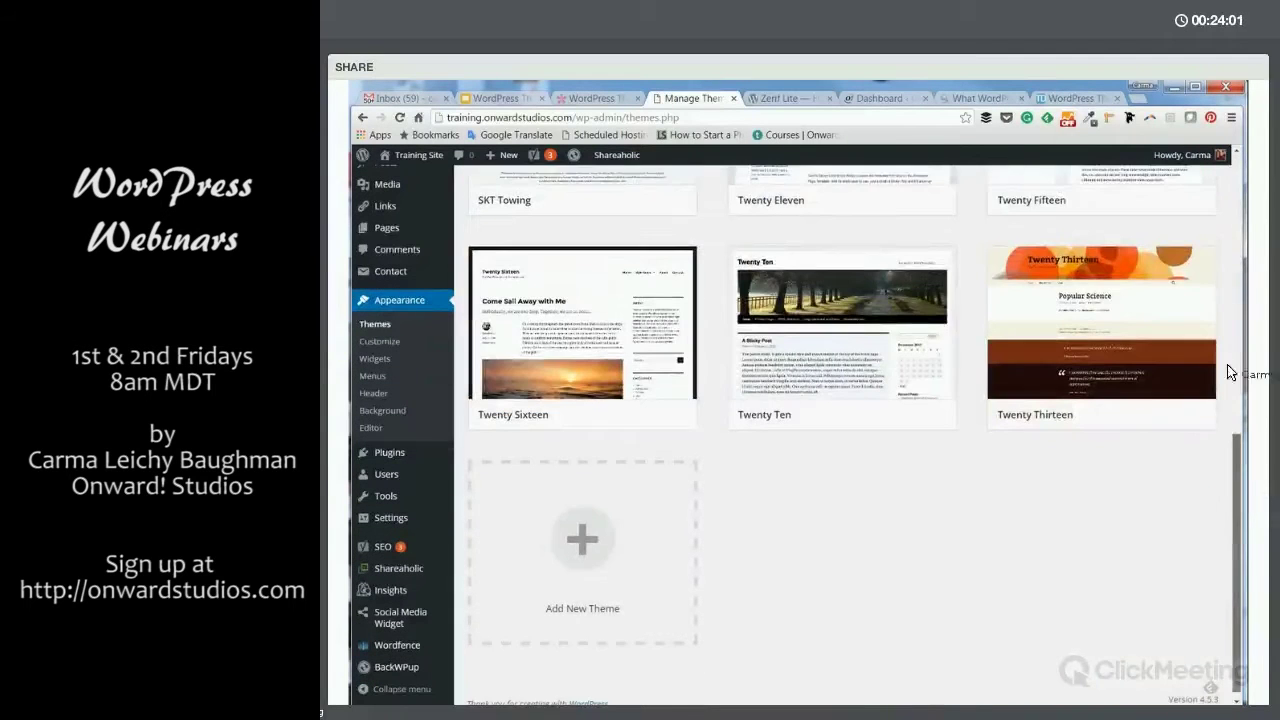
{"action": "scroll", "coordinate": [497, 460], "scroll_direction": "up", "scroll_amount": 4}
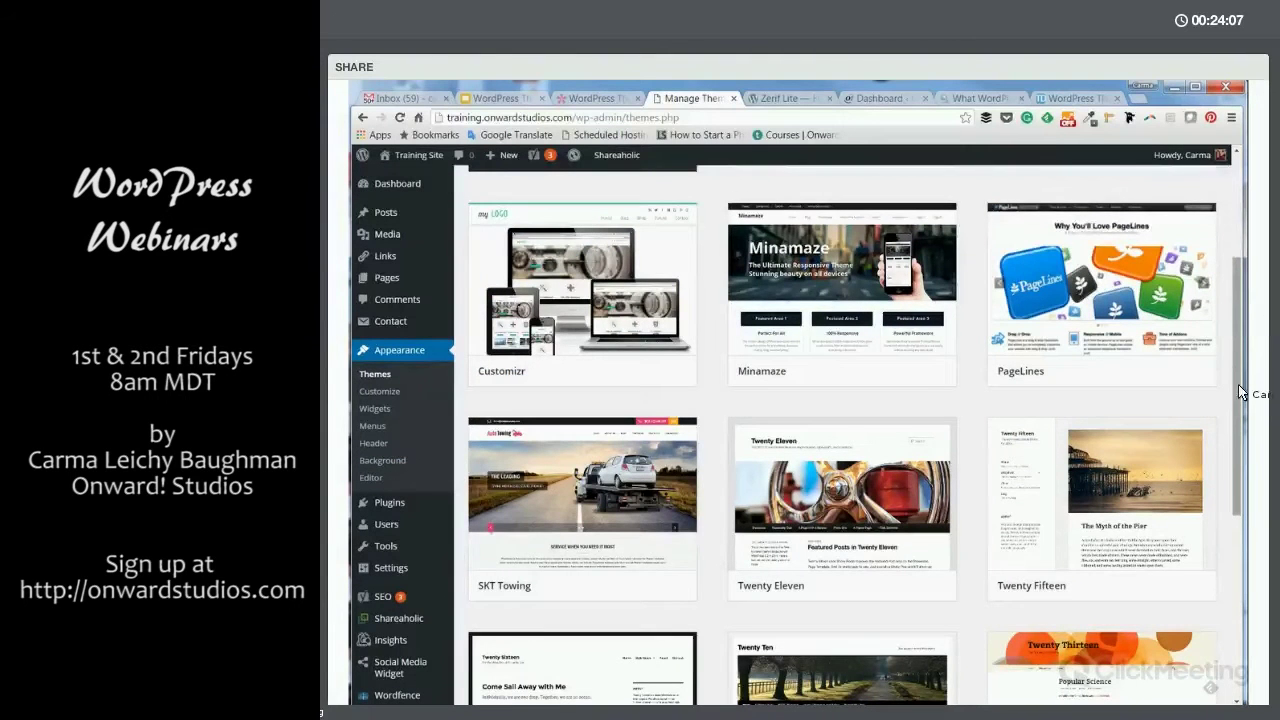
{"action": "scroll", "coordinate": [751, 478], "scroll_direction": "up", "scroll_amount": 2}
{"action": "scroll", "coordinate": [555, 527], "scroll_direction": "down", "scroll_amount": 2}
{"action": "mouse_move", "coordinate": [586, 524]}
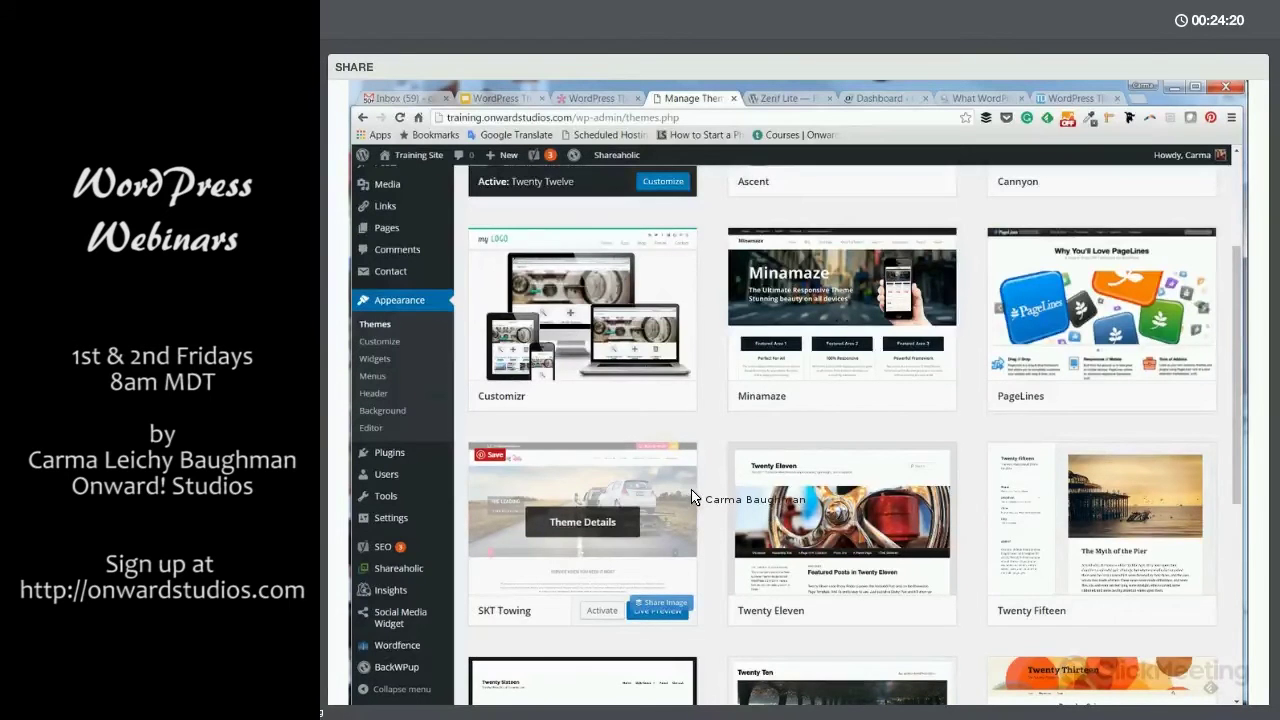
{"action": "scroll", "coordinate": [700, 495], "scroll_direction": "up", "scroll_amount": 3}
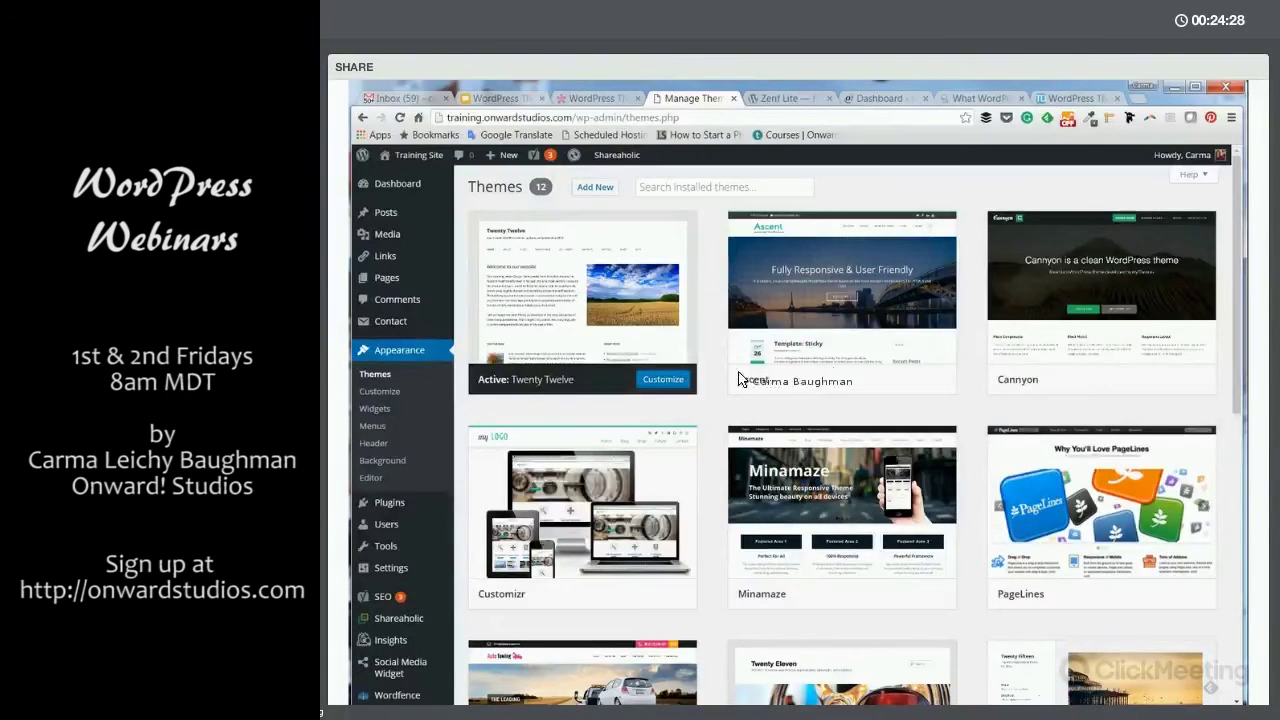
{"action": "mouse_move", "coordinate": [780, 330]}
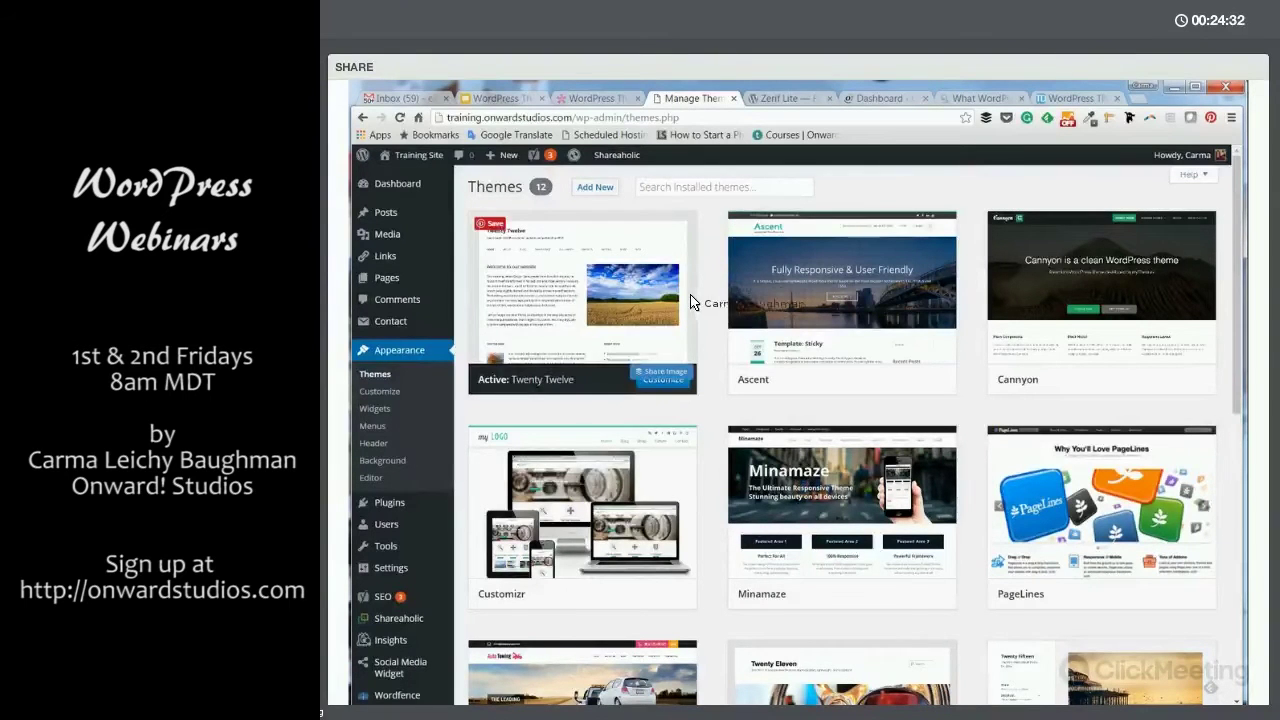
Open the .zip theme upload form on the training site's Add Themes page and start choosing a file.
{"action": "left_click", "coordinate": [587, 193]}
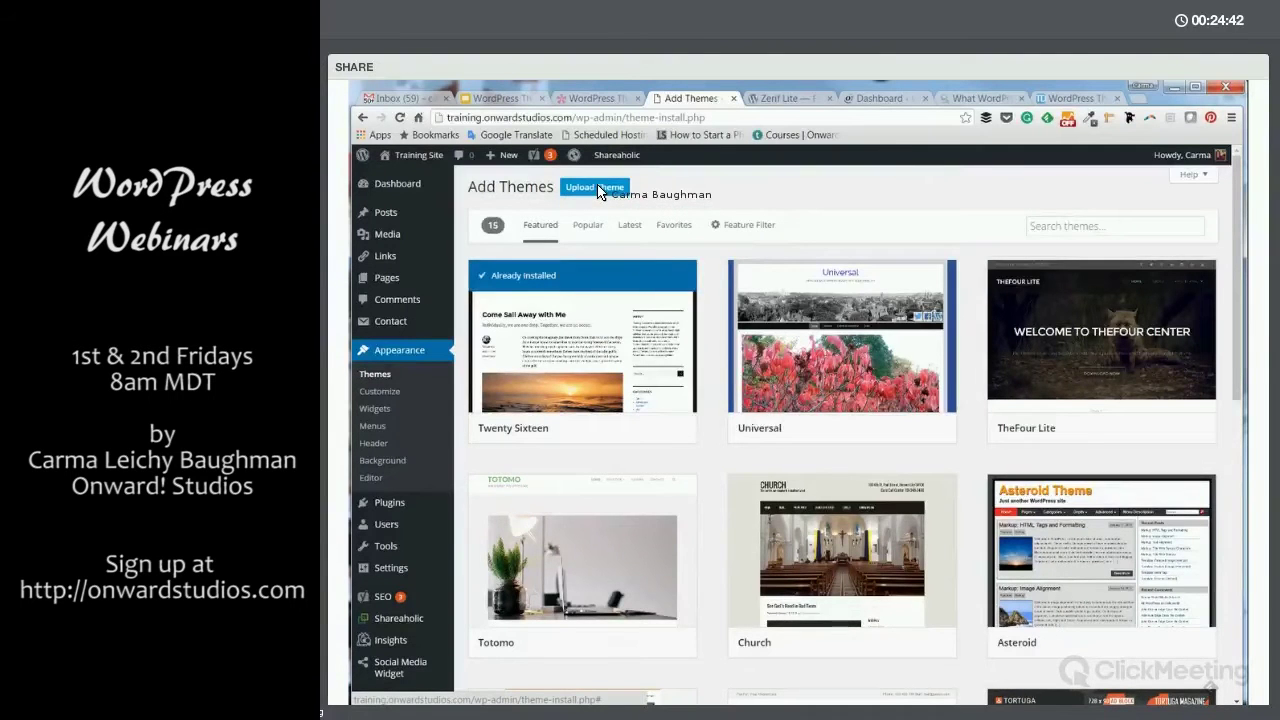
{"action": "left_click", "coordinate": [598, 190]}
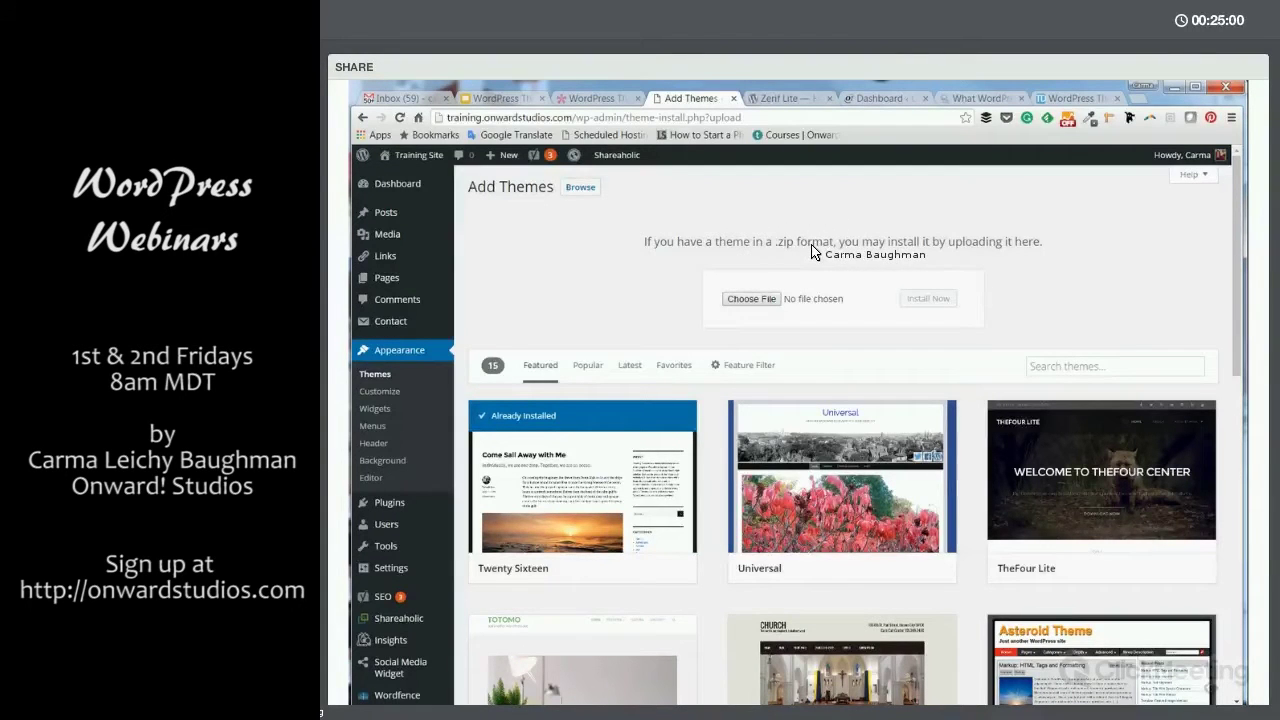
{"action": "left_click", "coordinate": [755, 299]}
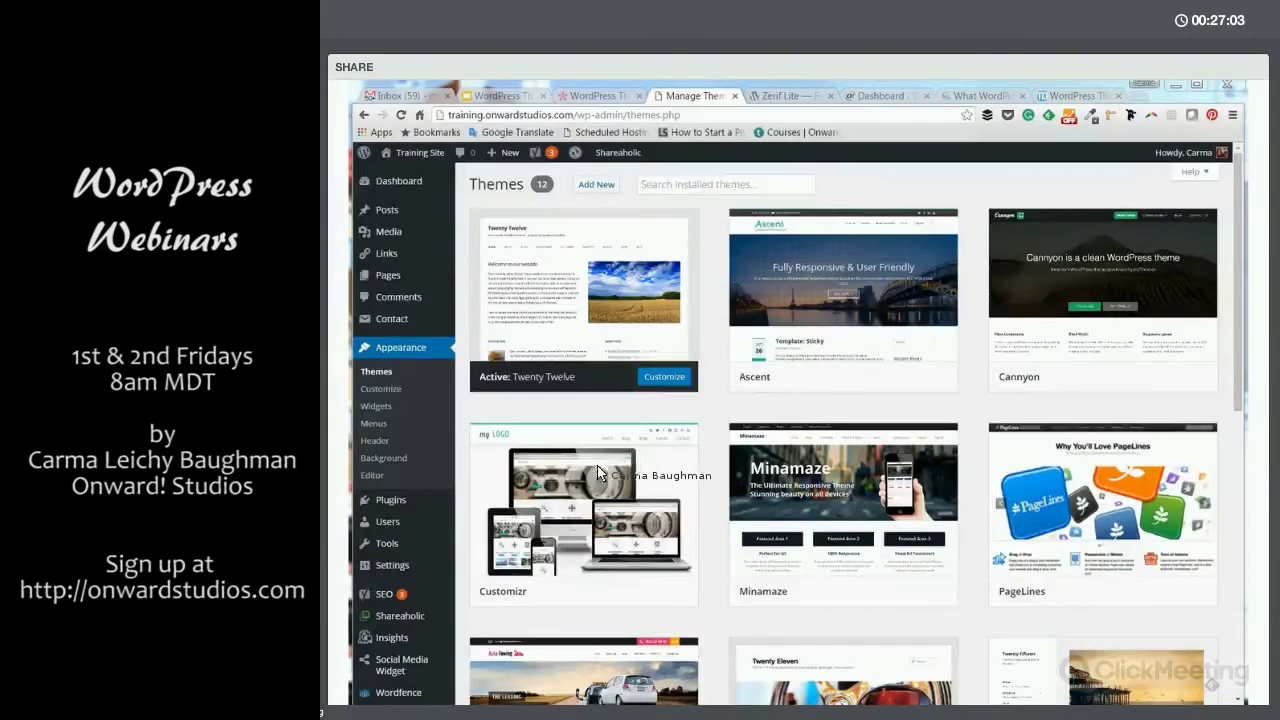
Switch to the presentation and advance from the Installing Themes slide to the Customizing Themes slide.
{"action": "mouse_move", "coordinate": [904, 291]}
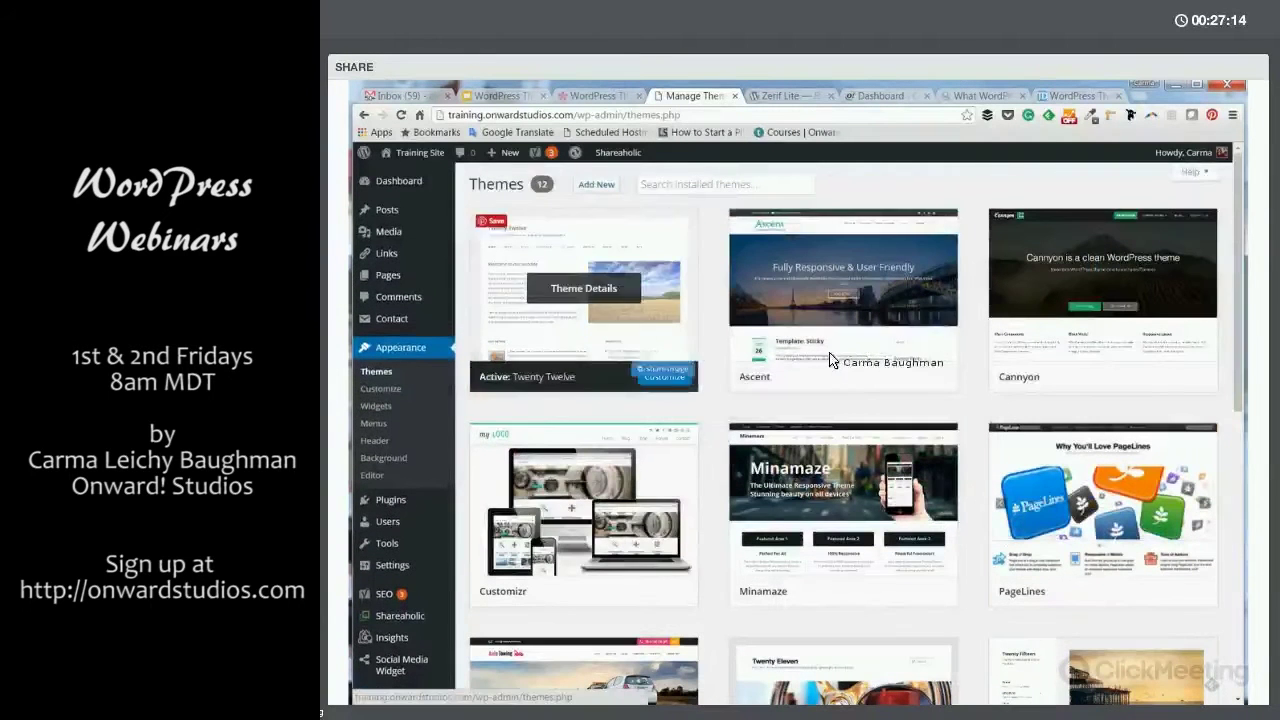
{"action": "mouse_move", "coordinate": [845, 366]}
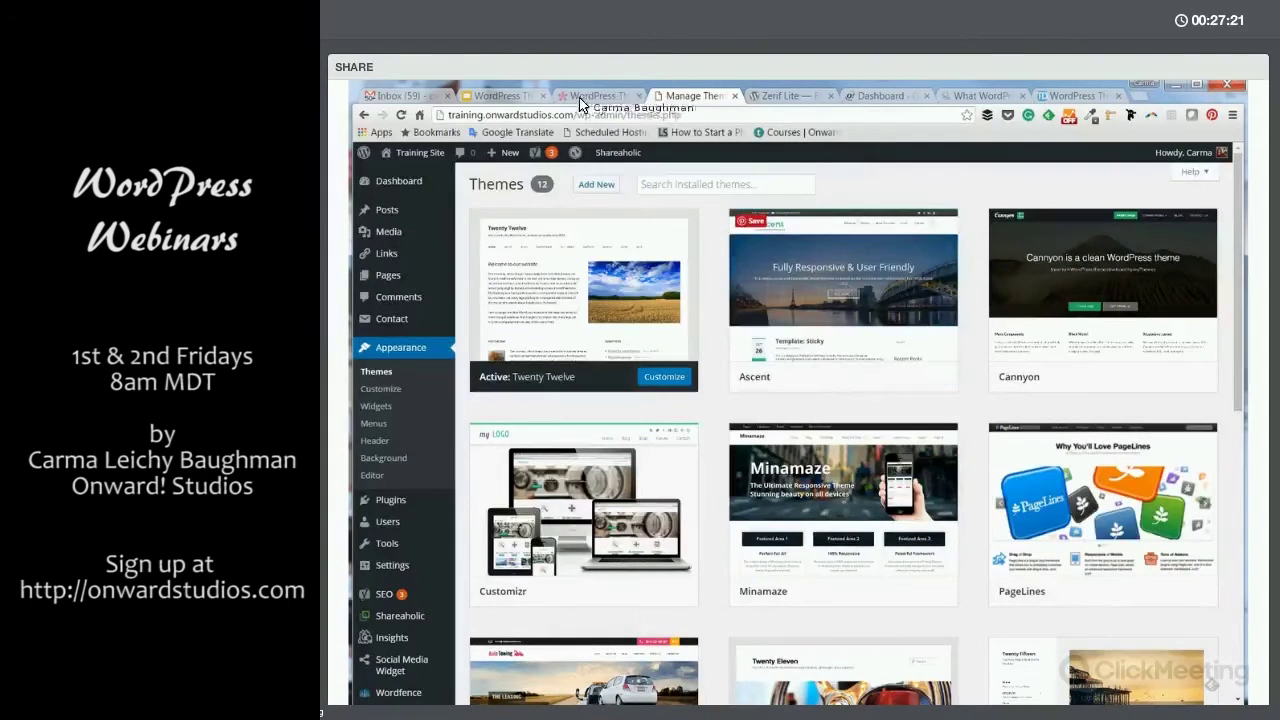
{"action": "left_click", "coordinate": [507, 98]}
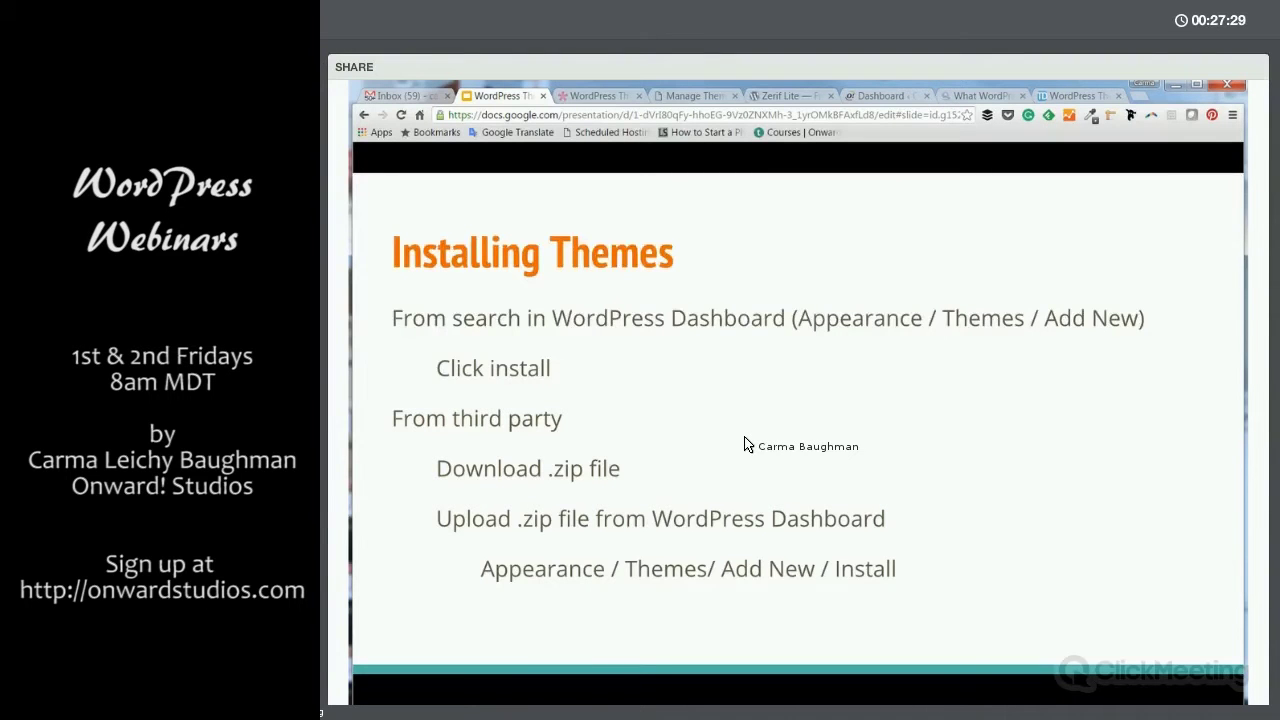
{"action": "key", "text": "Right"}
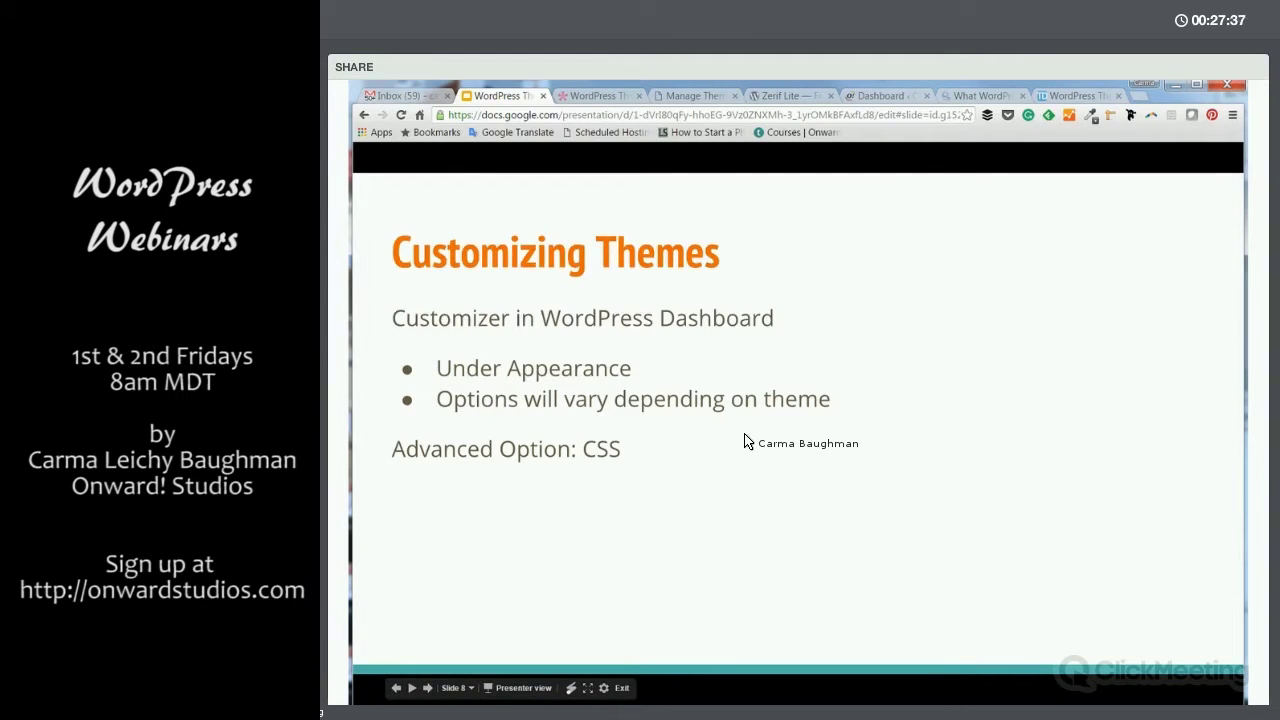
Open the training site's Customizer and change the site title to "Training Site Test" in Site Identity.
{"action": "left_click", "coordinate": [690, 96]}
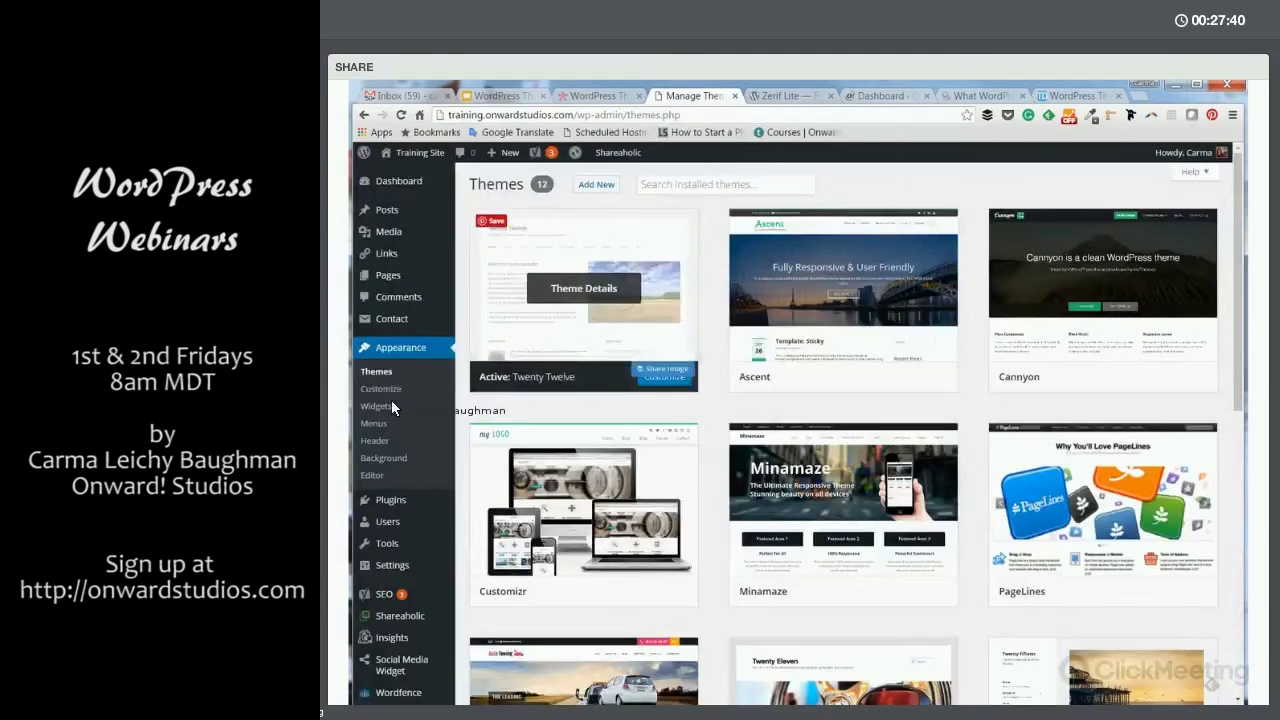
{"action": "left_click", "coordinate": [388, 390]}
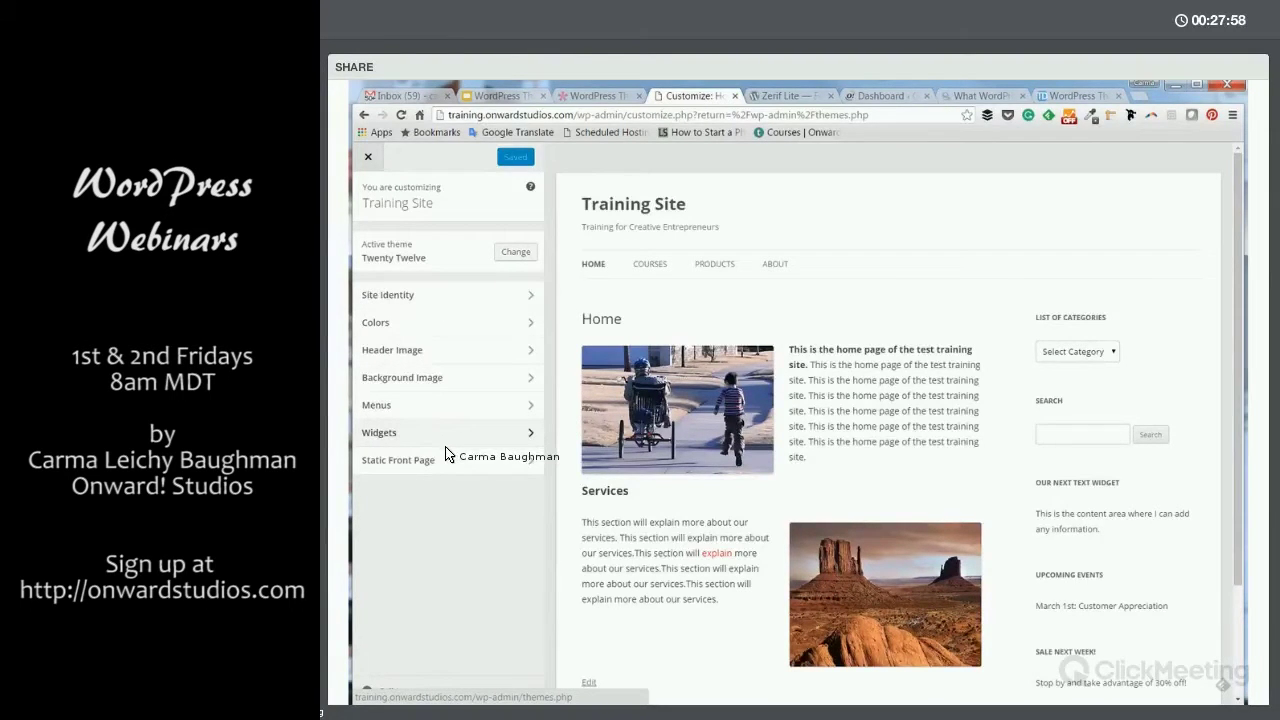
{"action": "left_click", "coordinate": [415, 298]}
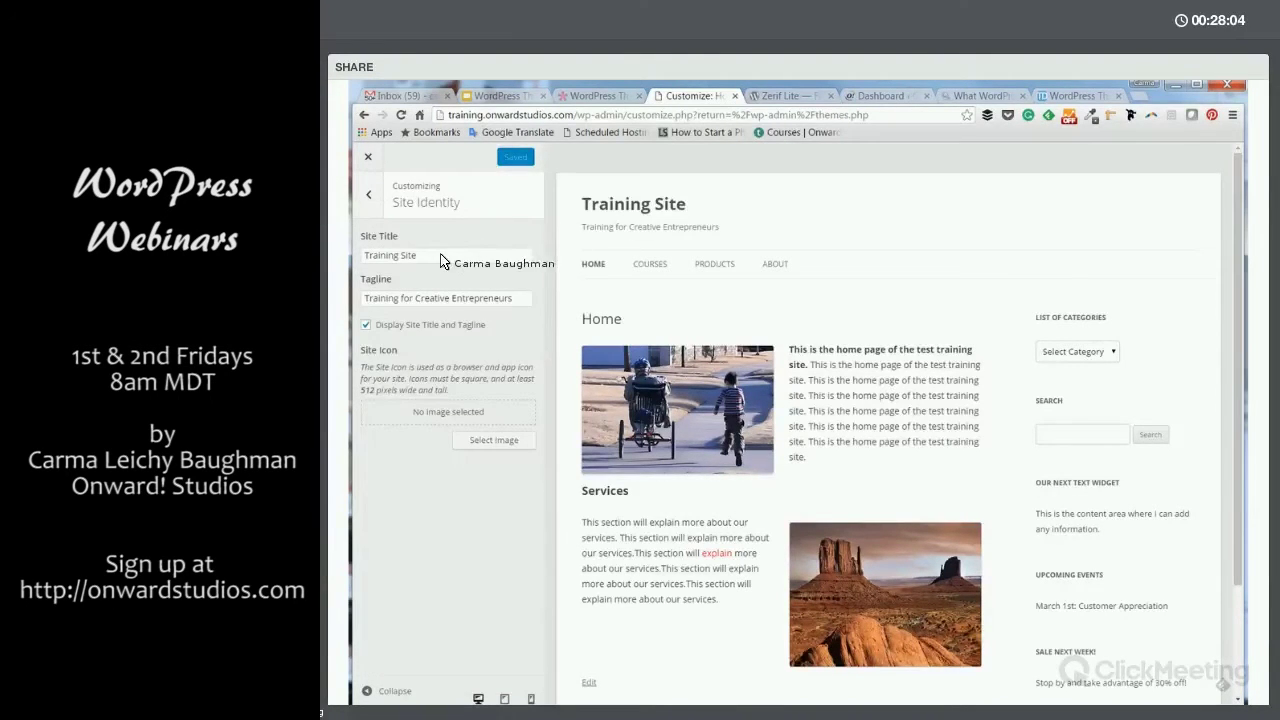
{"action": "left_click", "coordinate": [429, 258]}
{"action": "type", "text": "Test"}
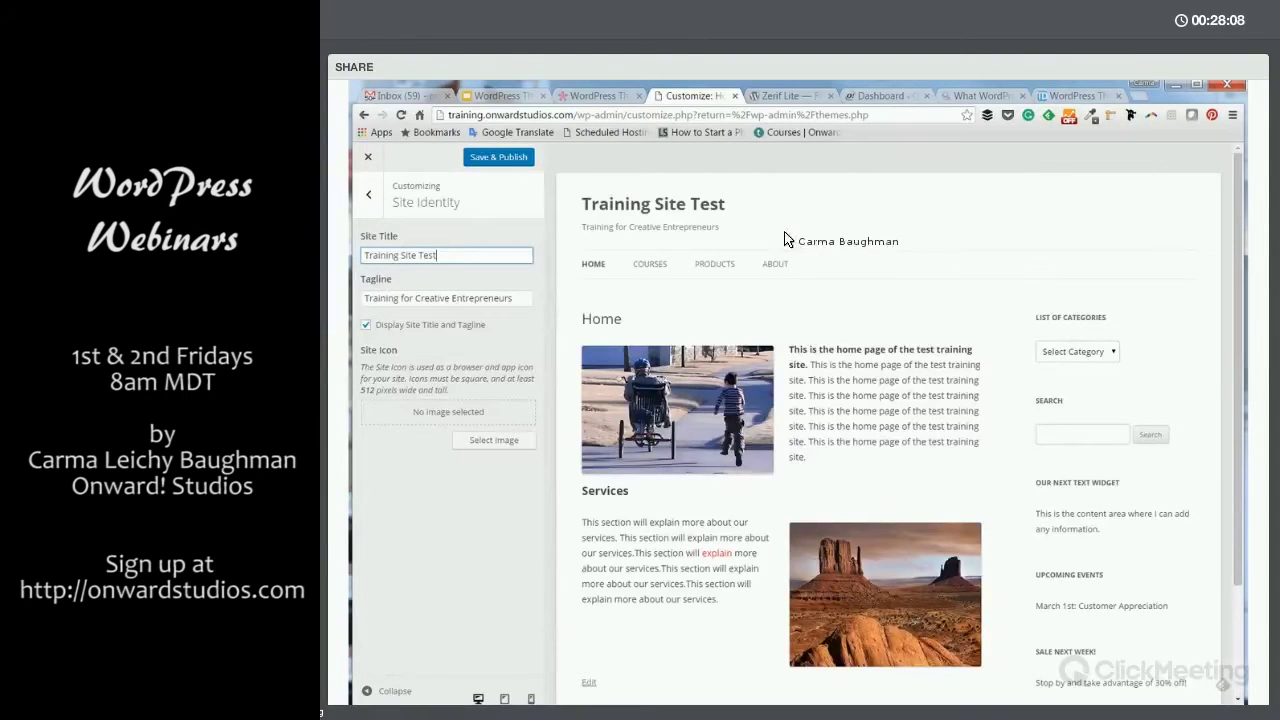
Change the site tagline to "Training for Creative Entrepreneurs 2".
{"action": "left_click", "coordinate": [507, 301]}
{"action": "left_click_drag", "start_coordinate": [504, 300], "coordinate": [517, 307]}
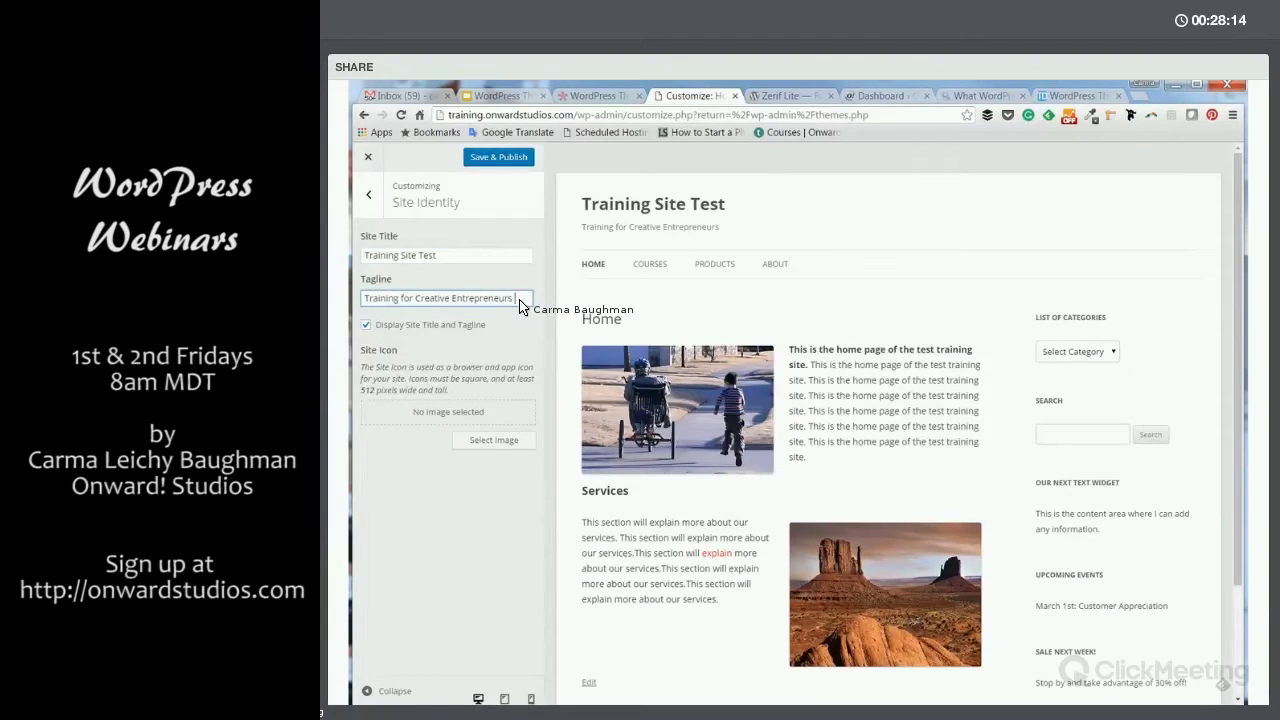
{"action": "type", "text": "2"}
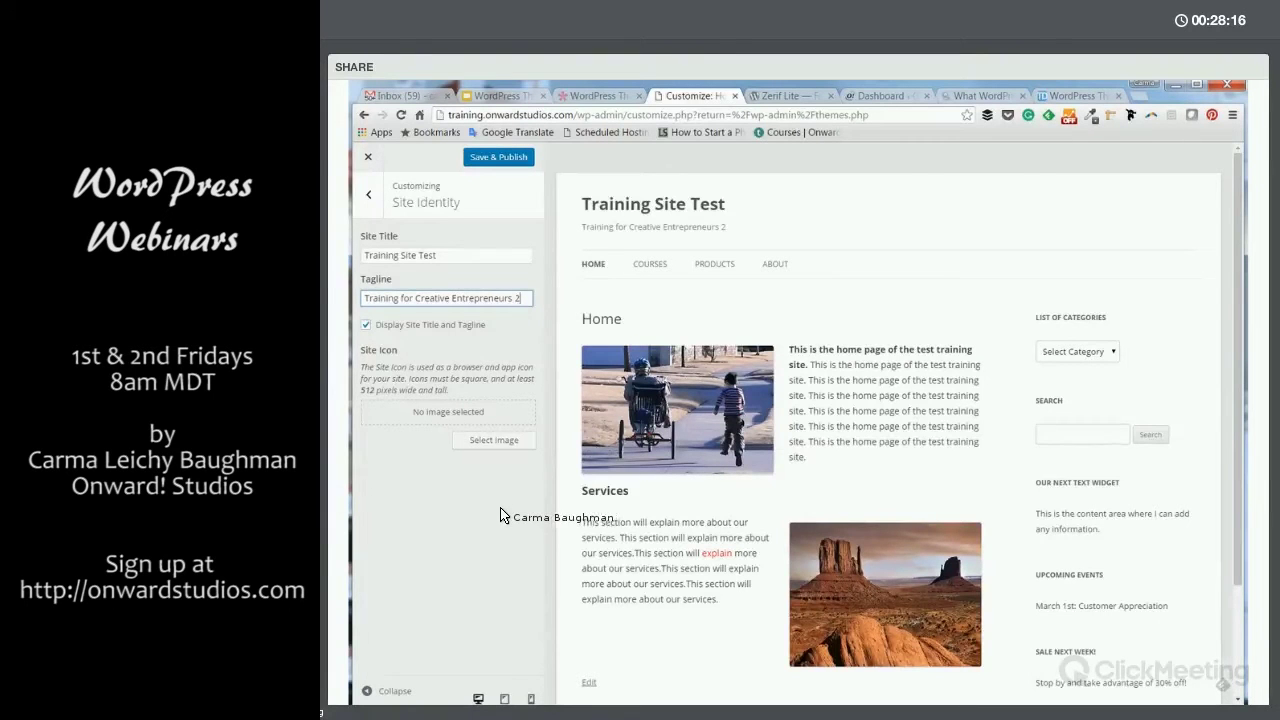
{"action": "left_click", "coordinate": [493, 515]}
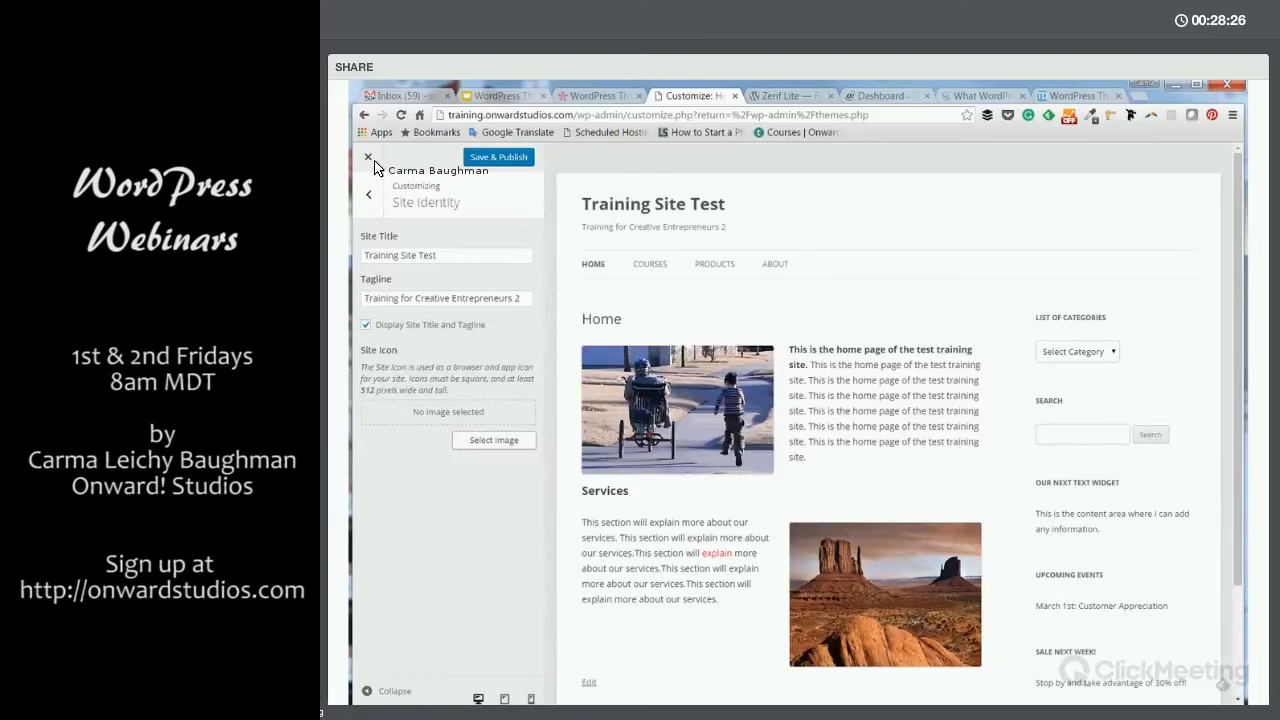
Set the site's background color to the orange preset and check the Background Image settings.
{"action": "left_click", "coordinate": [368, 194]}
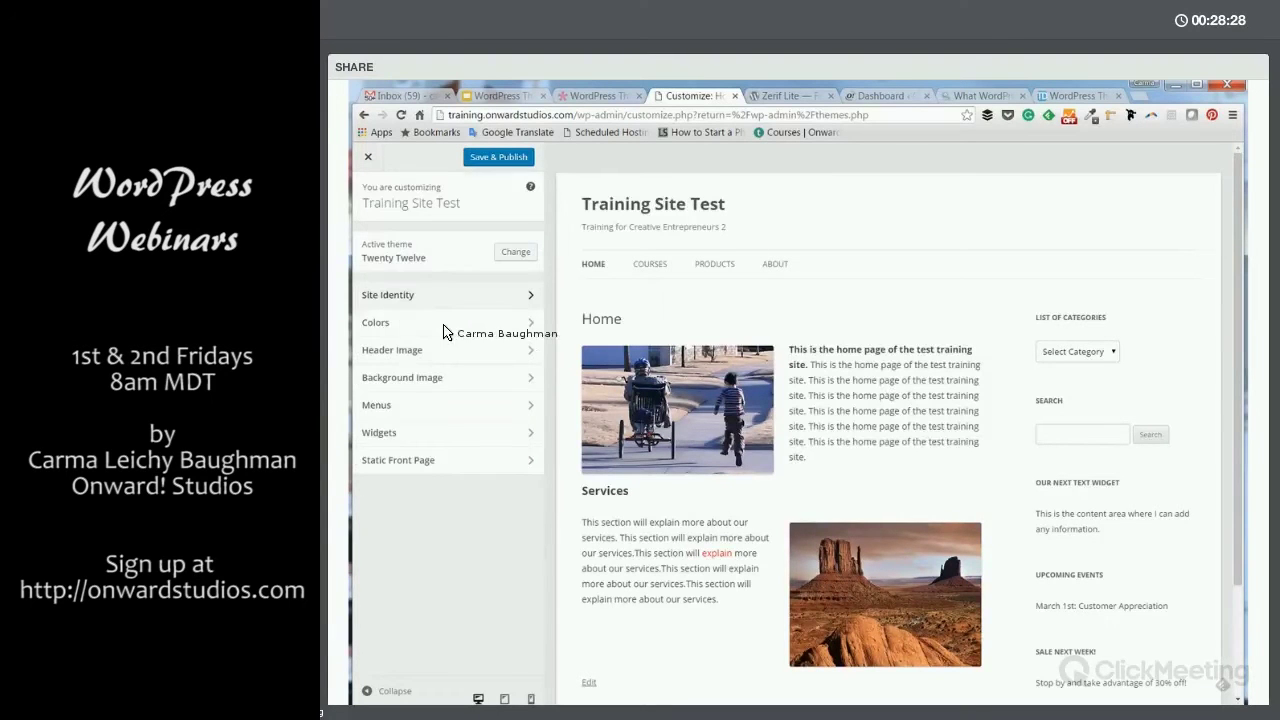
{"action": "left_click", "coordinate": [438, 325]}
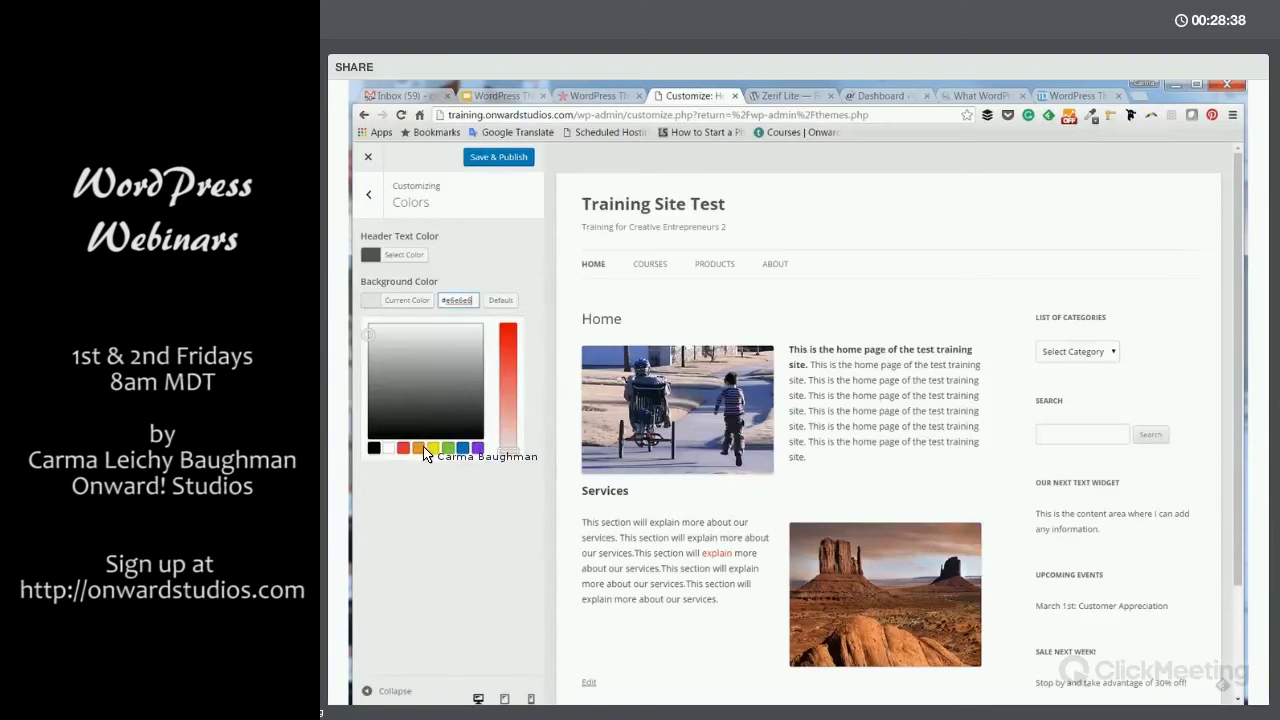
{"action": "left_click", "coordinate": [418, 449]}
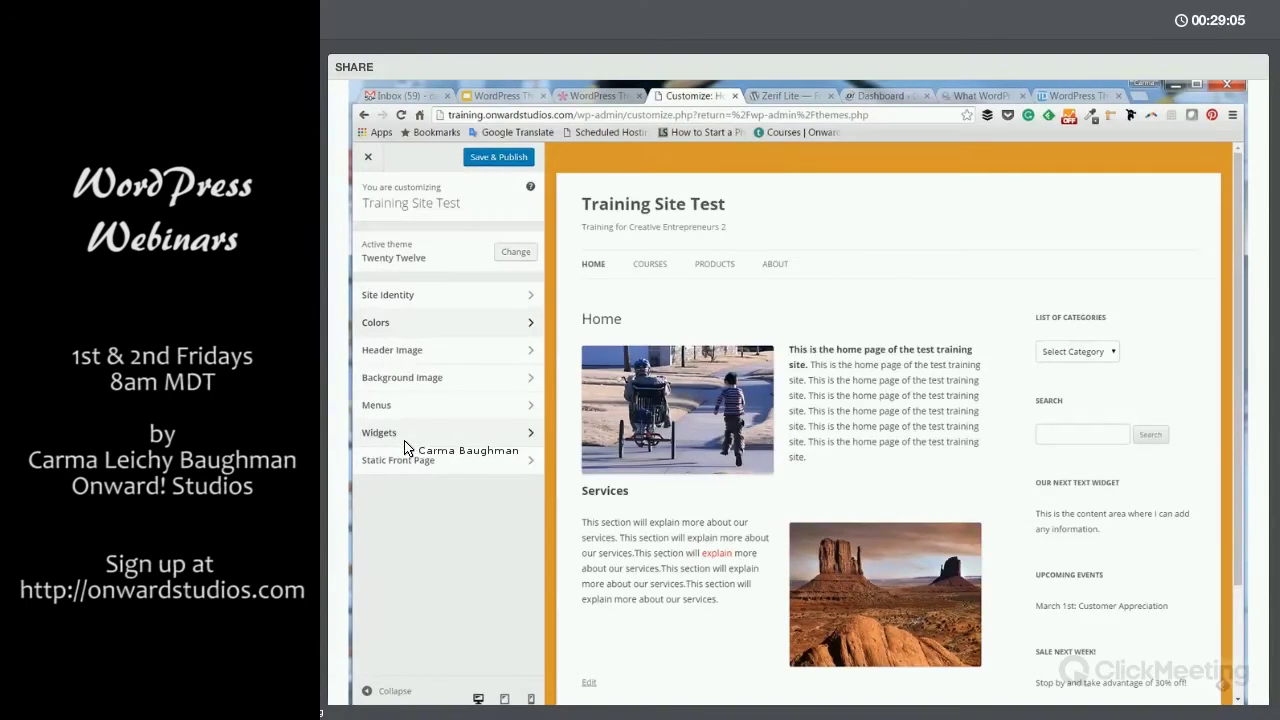
{"action": "left_click", "coordinate": [421, 380]}
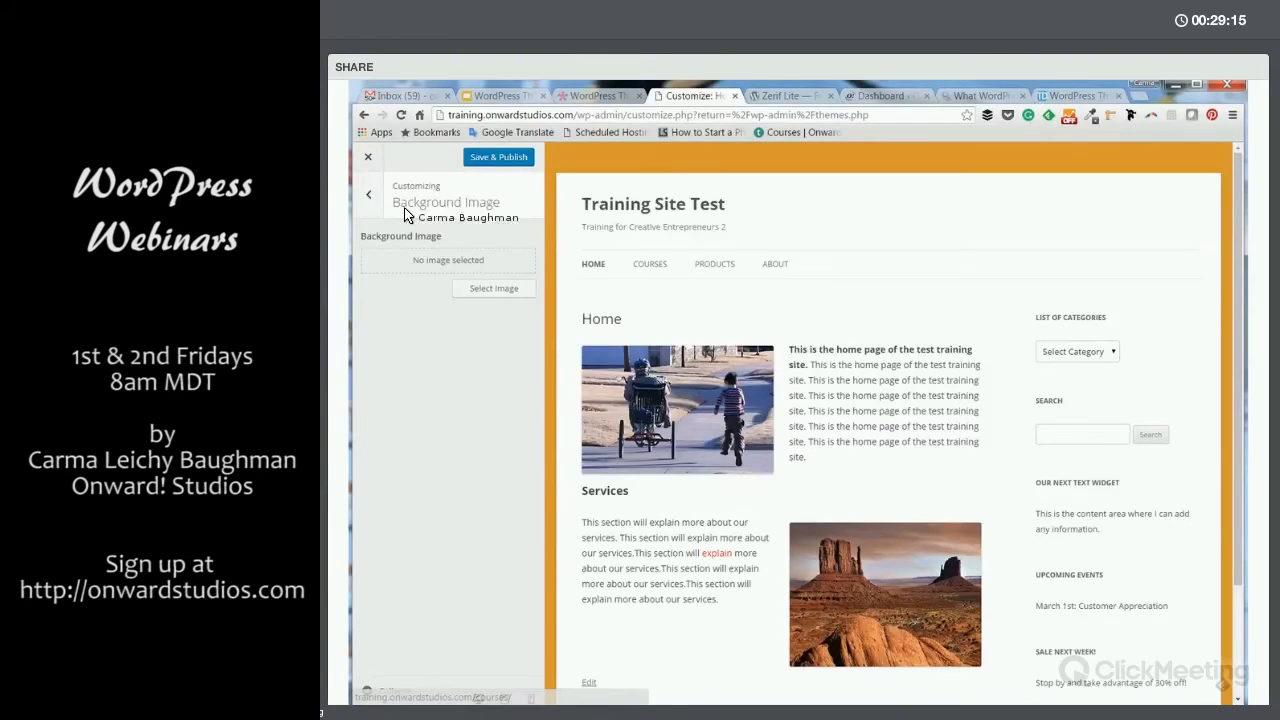
{"action": "left_click", "coordinate": [367, 200]}
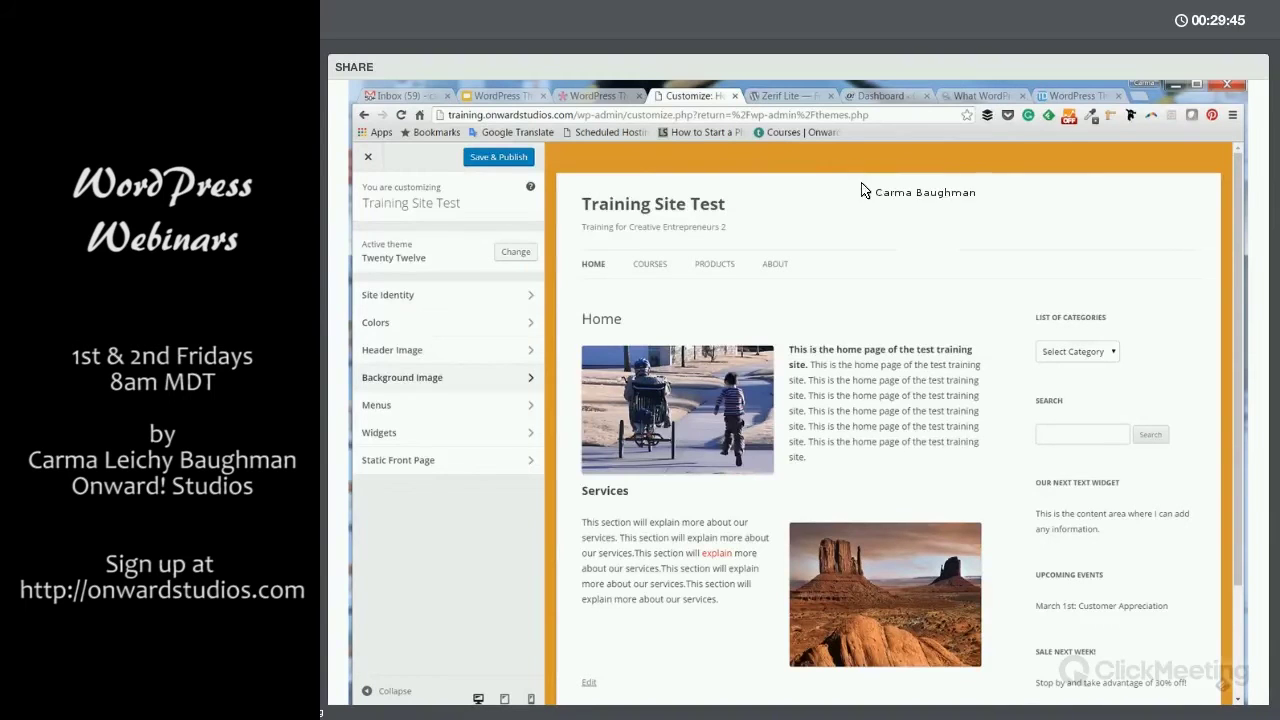
Switch to the Onward! Studios site's dashboard and open the Customizer for its Attitude theme.
{"action": "left_click", "coordinate": [880, 96]}
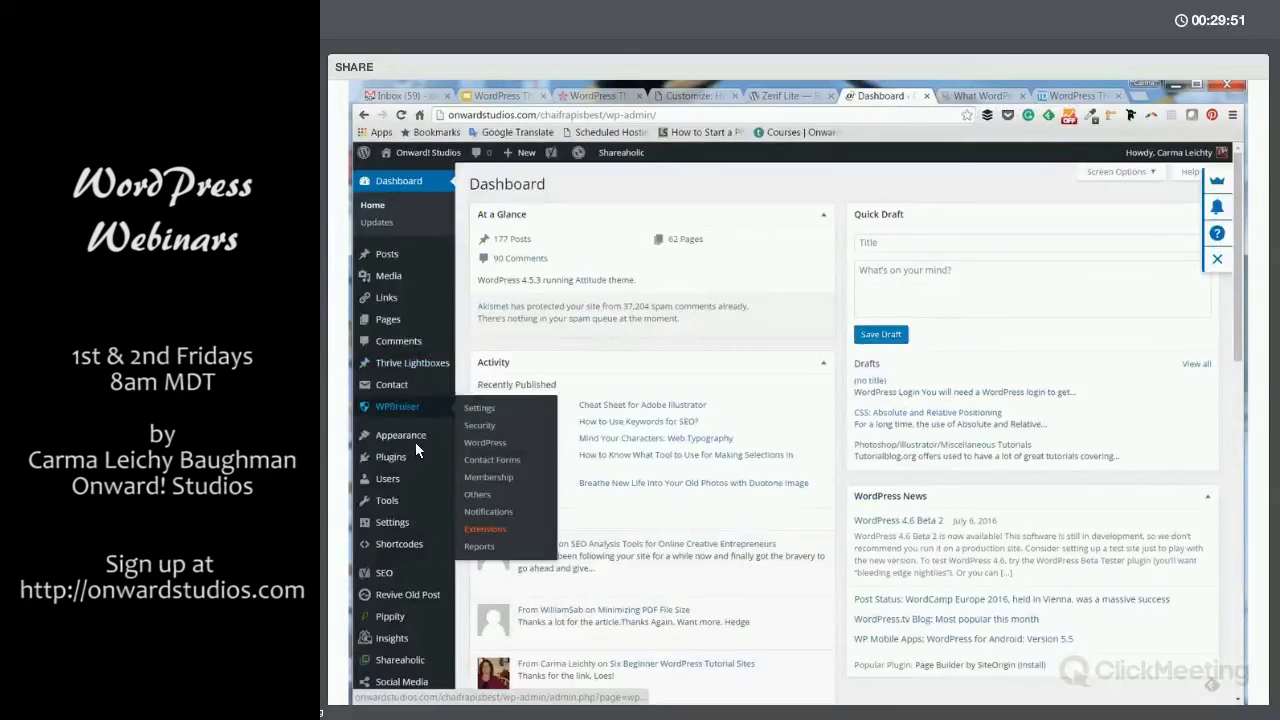
{"action": "mouse_move", "coordinate": [425, 435]}
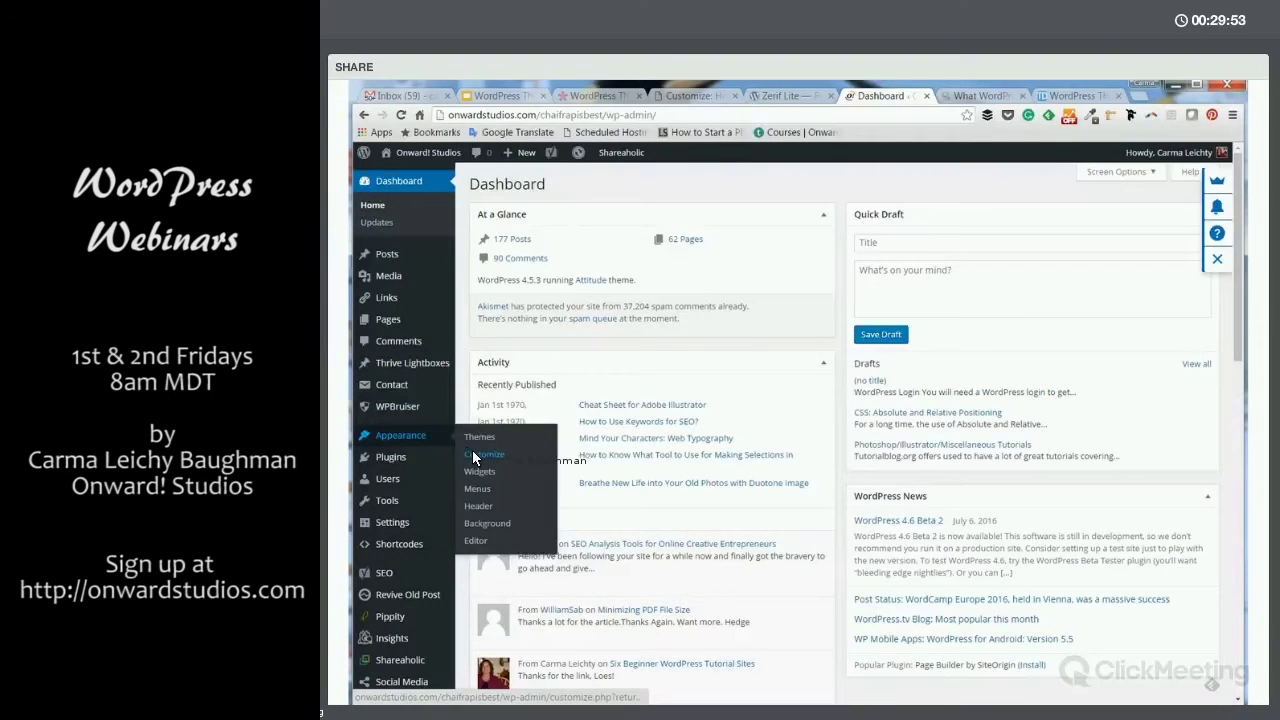
{"action": "left_click", "coordinate": [473, 456]}
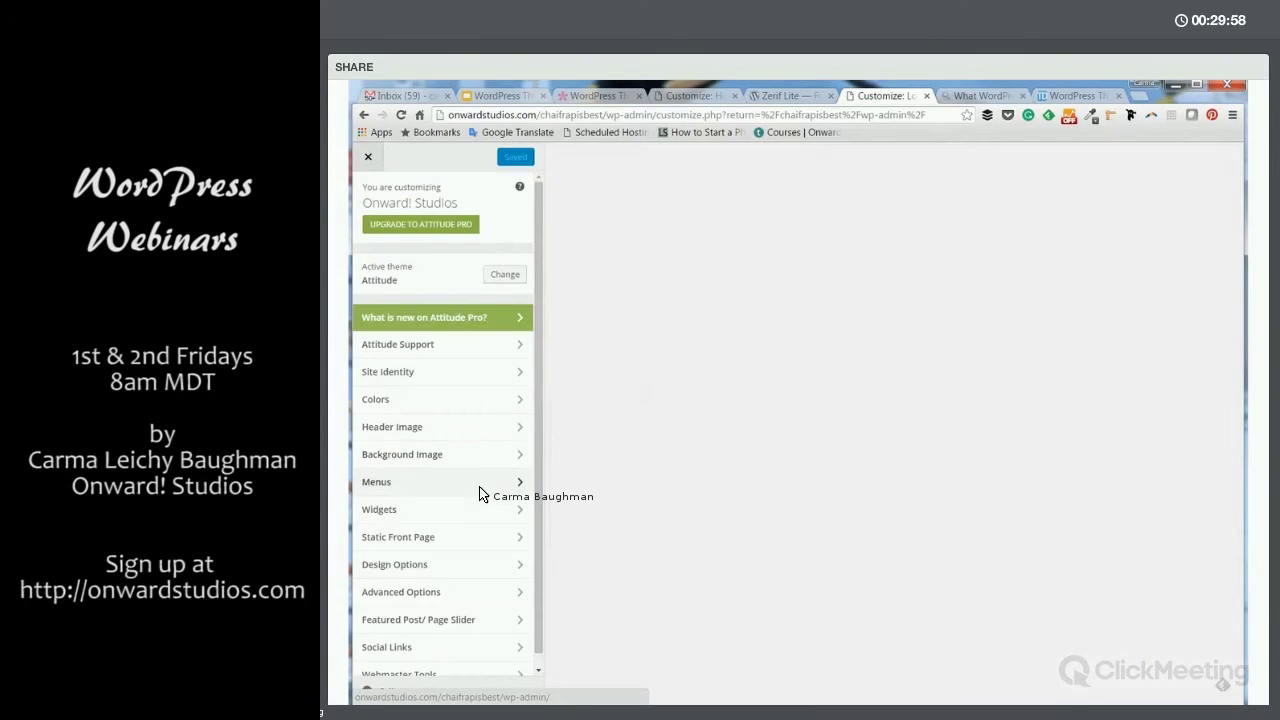
{"action": "scroll", "coordinate": [480, 495], "scroll_direction": "down", "scroll_amount": 1}
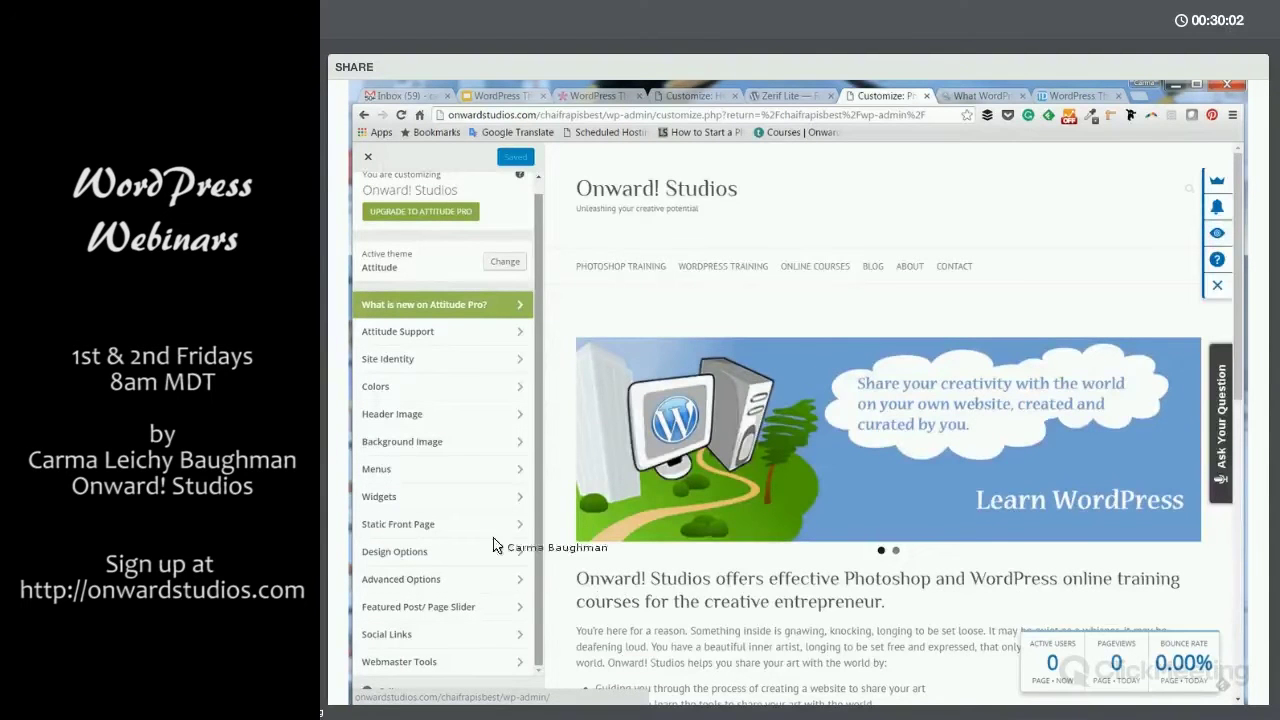
View the Attitude theme's Colors settings and open its Design Options.
{"action": "left_click", "coordinate": [408, 390]}
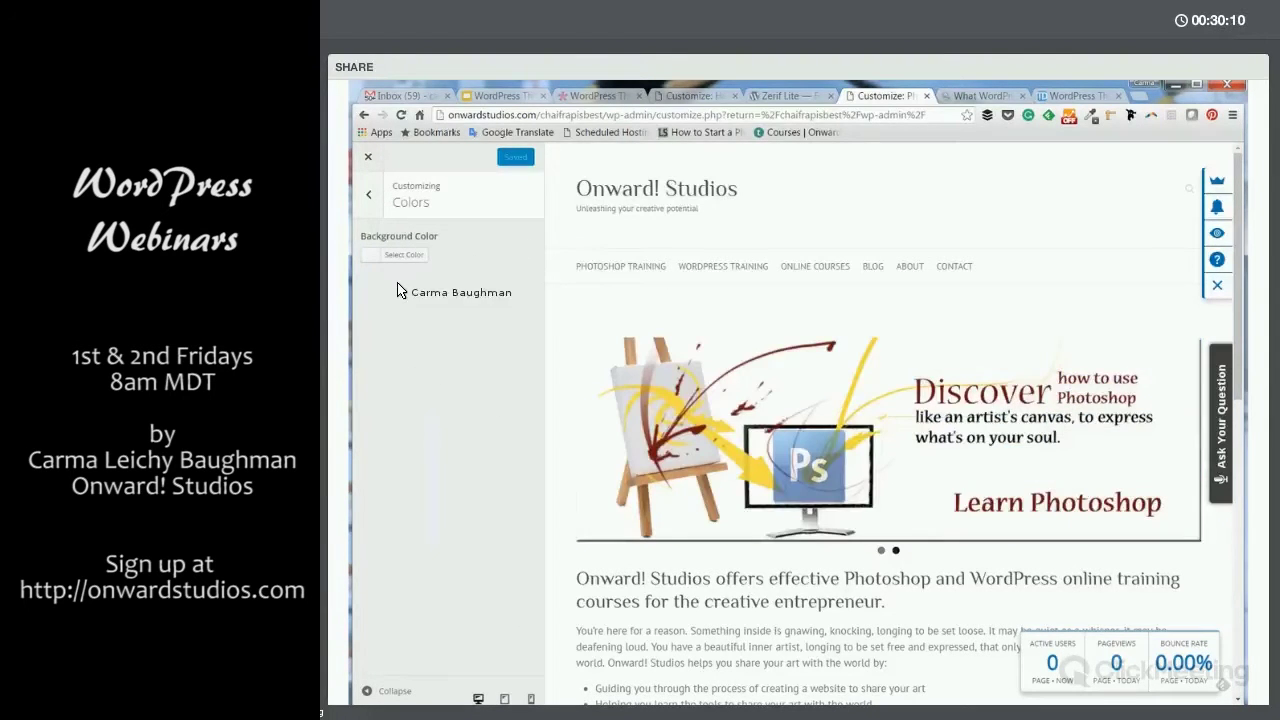
{"action": "left_click", "coordinate": [370, 197]}
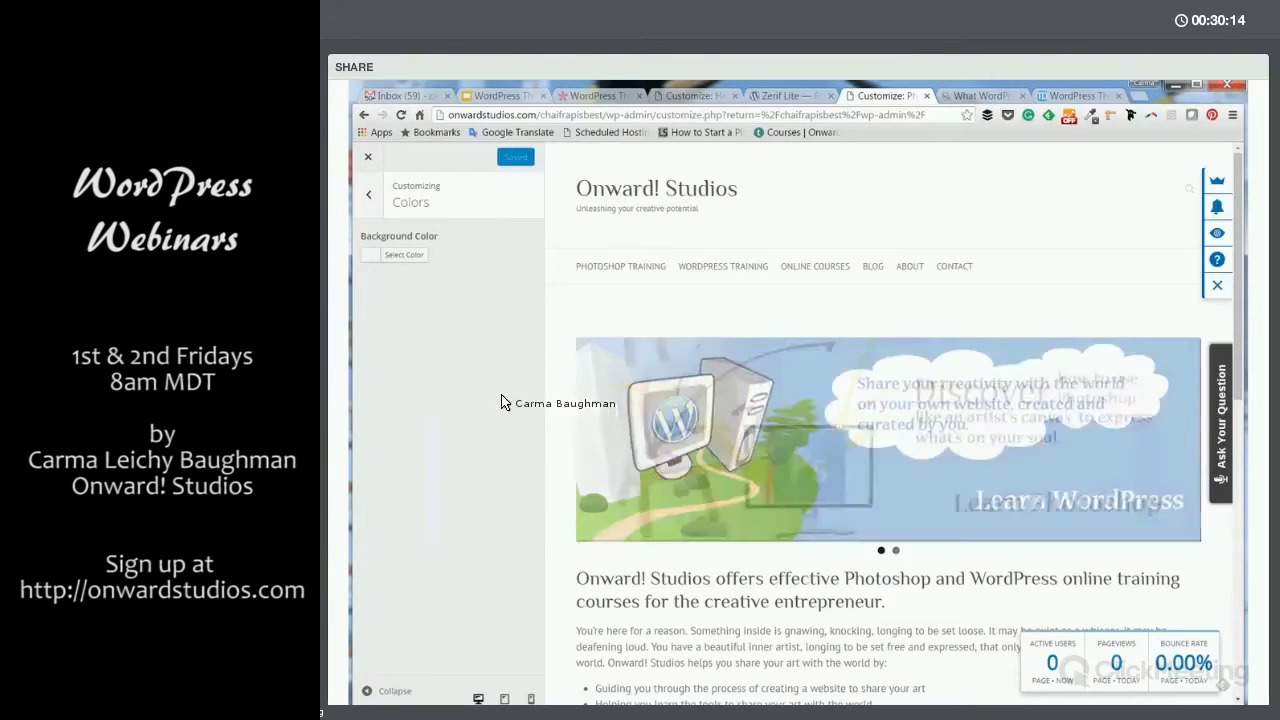
{"action": "scroll", "coordinate": [445, 530], "scroll_direction": "down", "scroll_amount": 1}
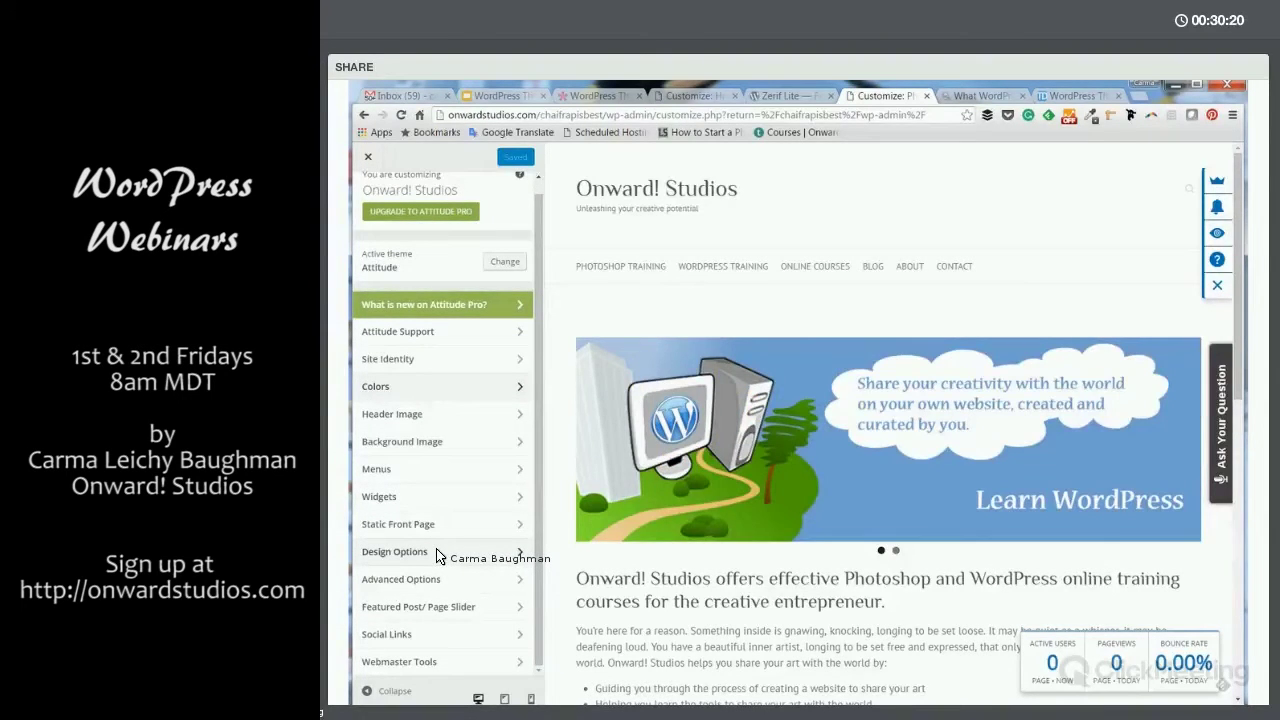
{"action": "left_click", "coordinate": [437, 552]}
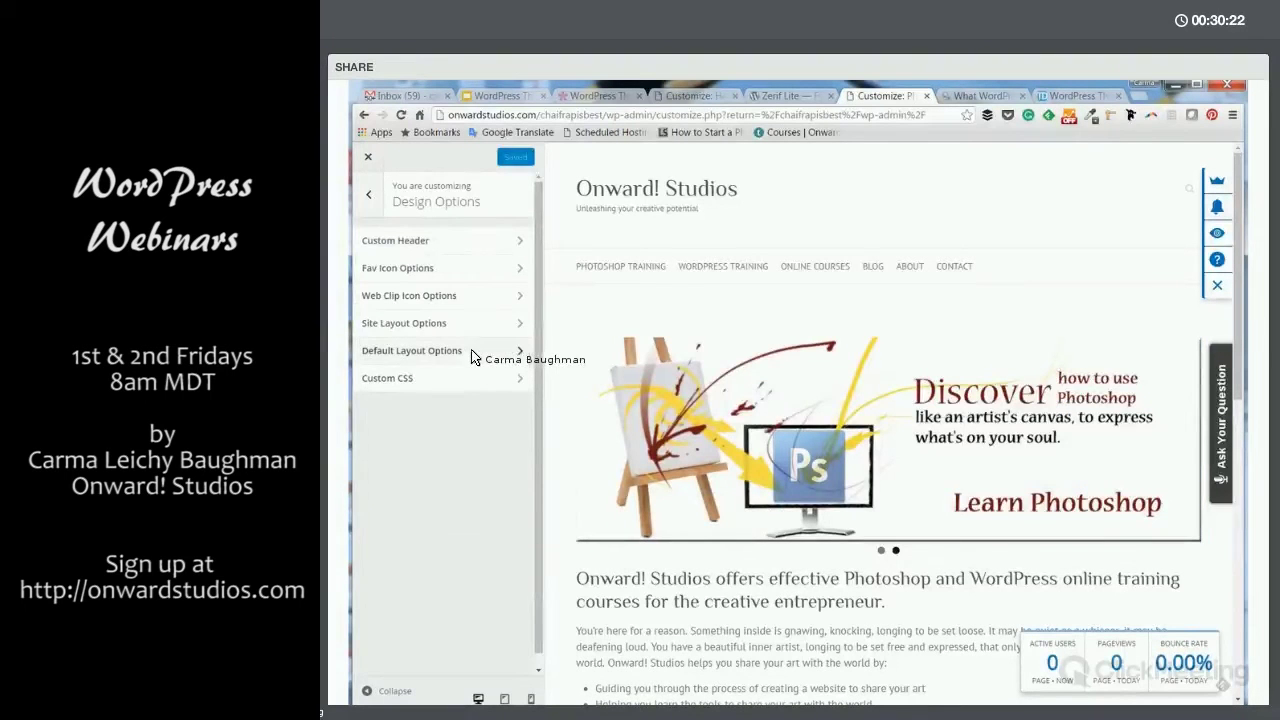